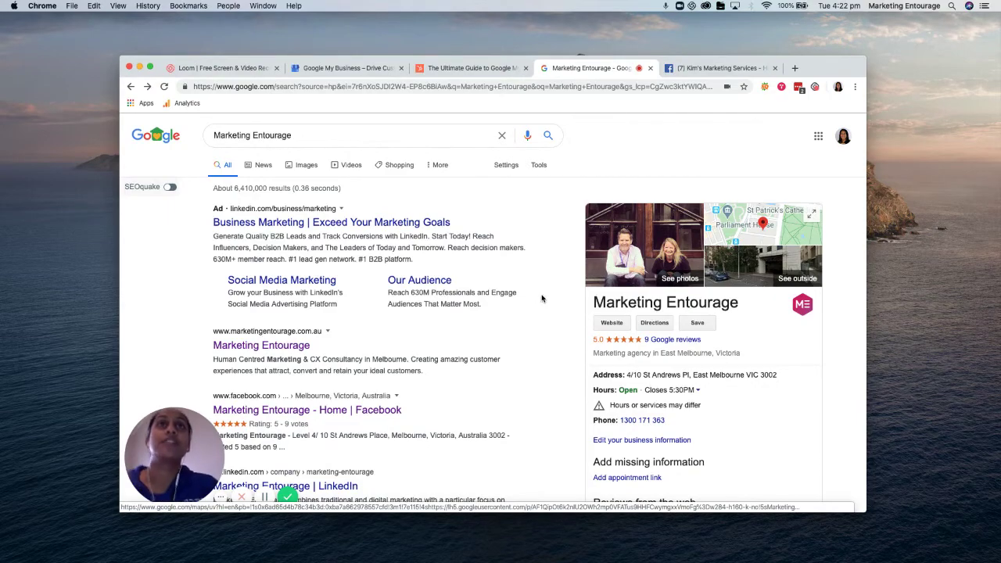
scroll(541, 397, down, 10)
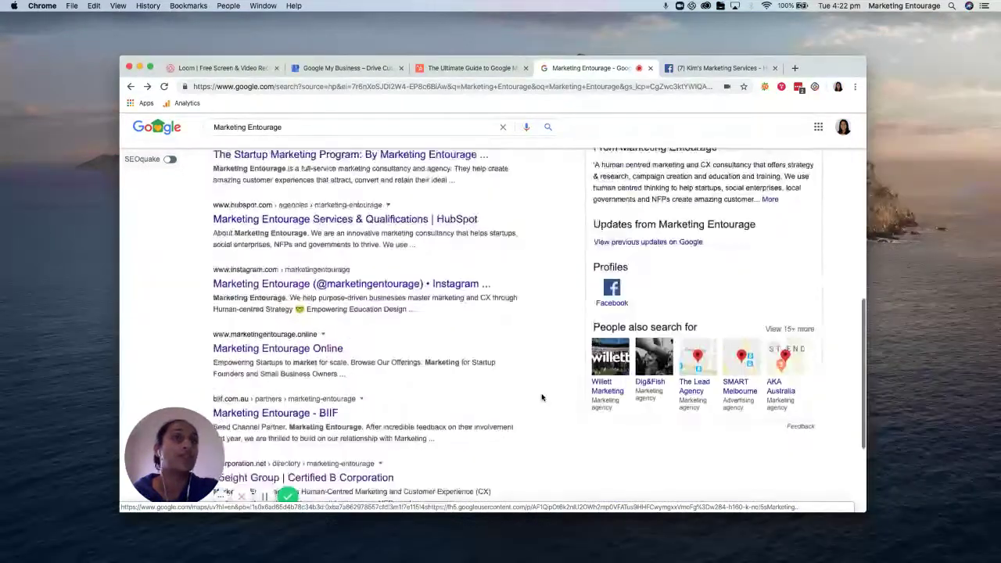
scroll(541, 398, up, 15)
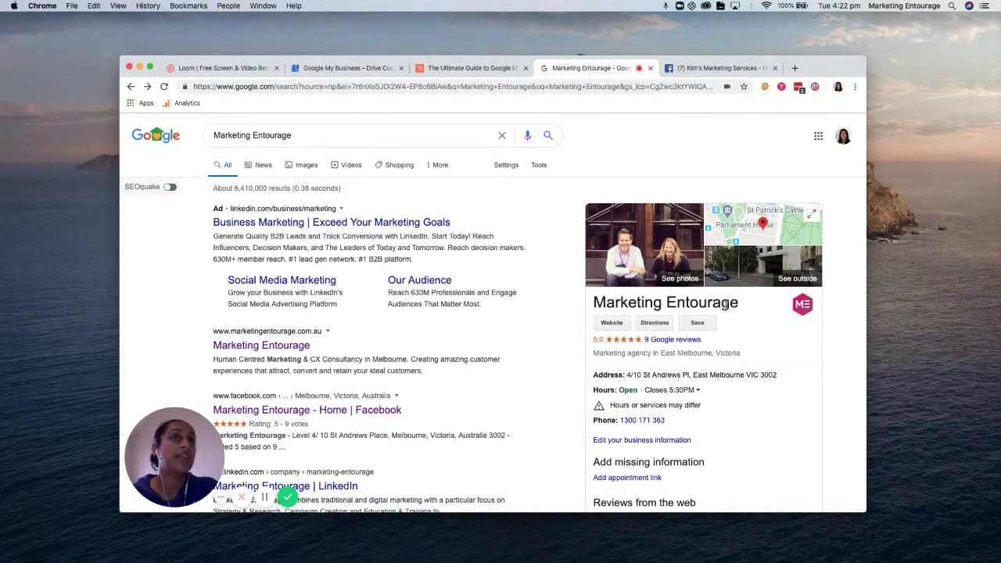
scroll(688, 348, down, 1)
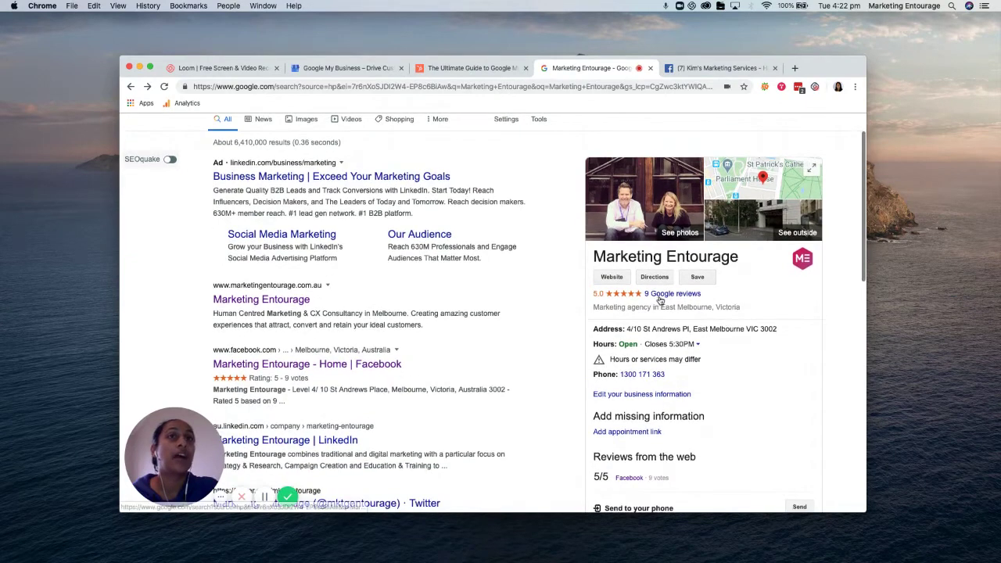
scroll(684, 301, down, 1)
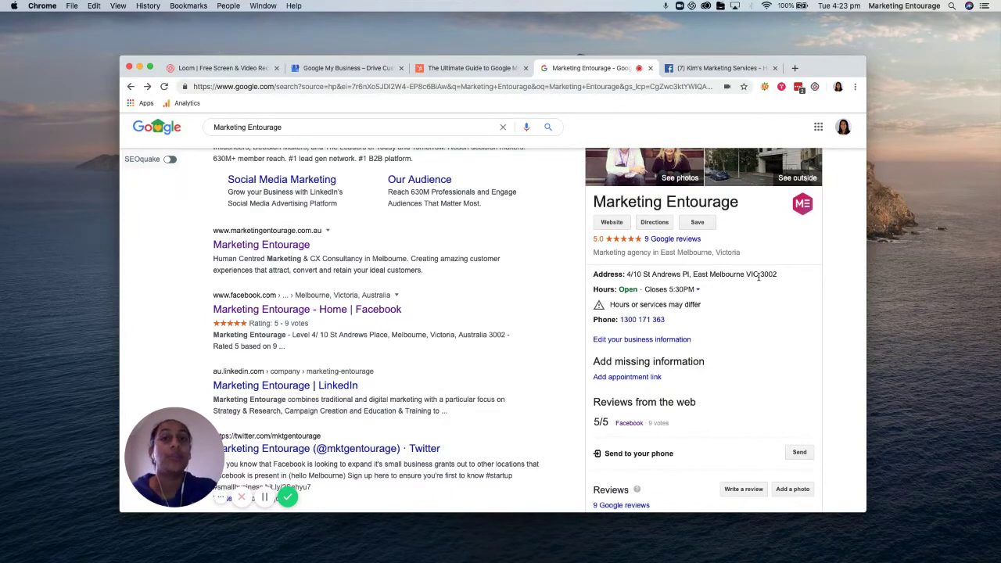
scroll(758, 281, down, 2)
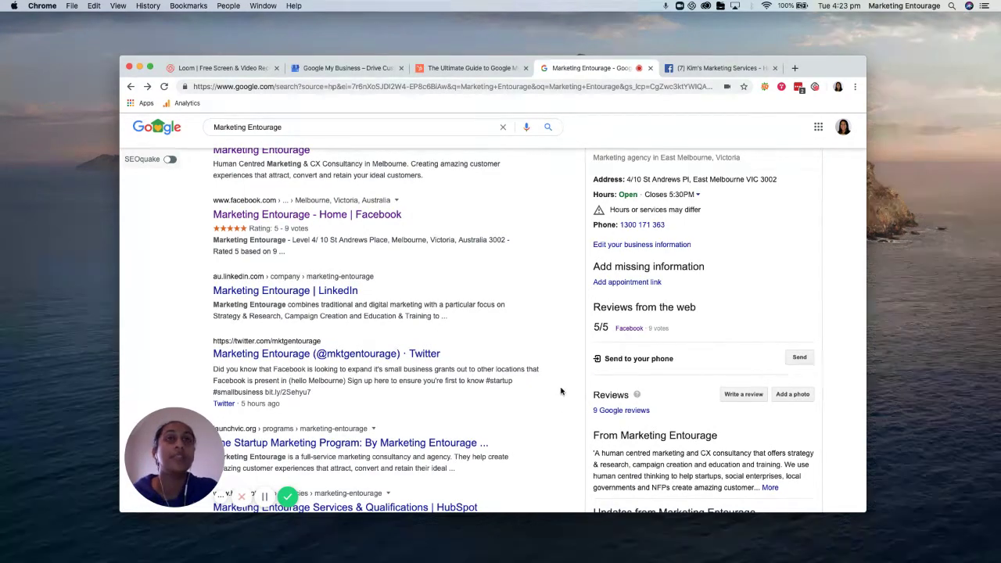
scroll(564, 414, down, 1)
scroll(765, 413, down, 1)
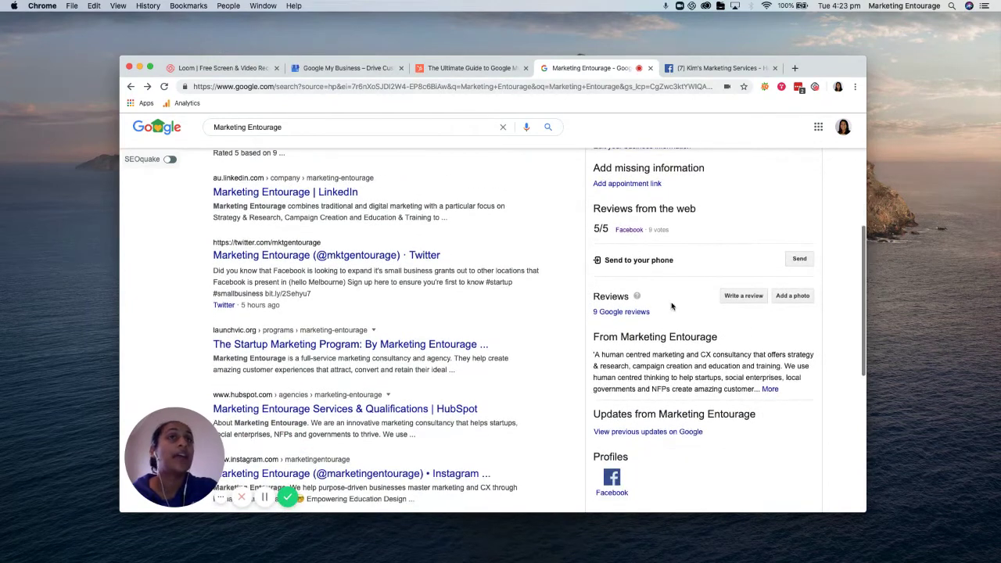
scroll(613, 377, down, 1)
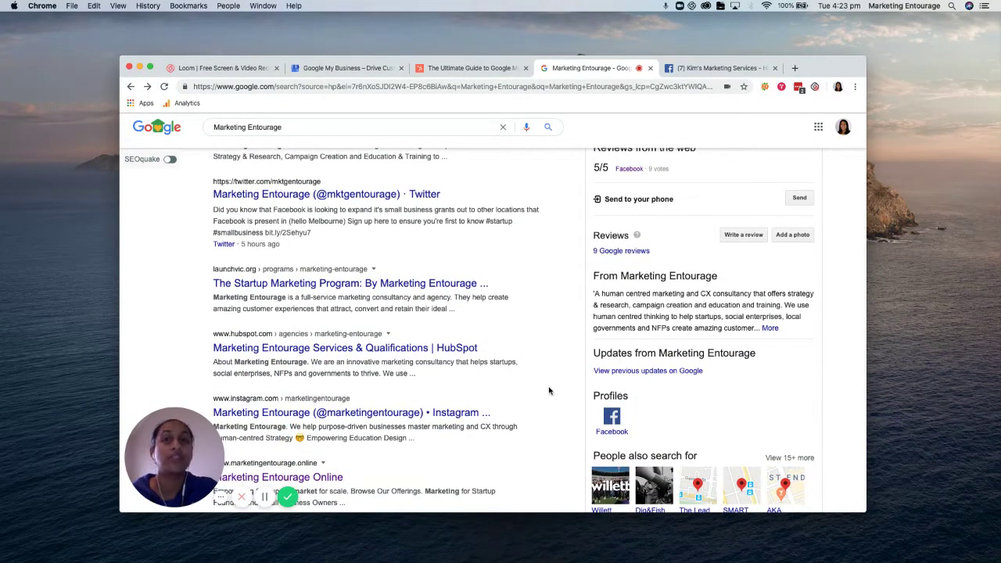
scroll(549, 391, up, 6)
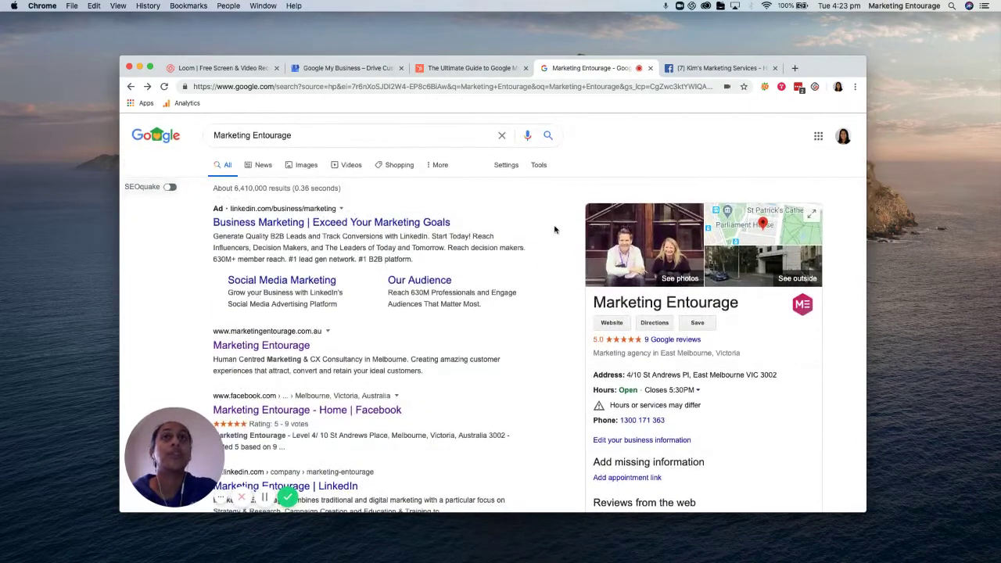
From Google My Business, start managing listings and begin adding a single new location
click(352, 68)
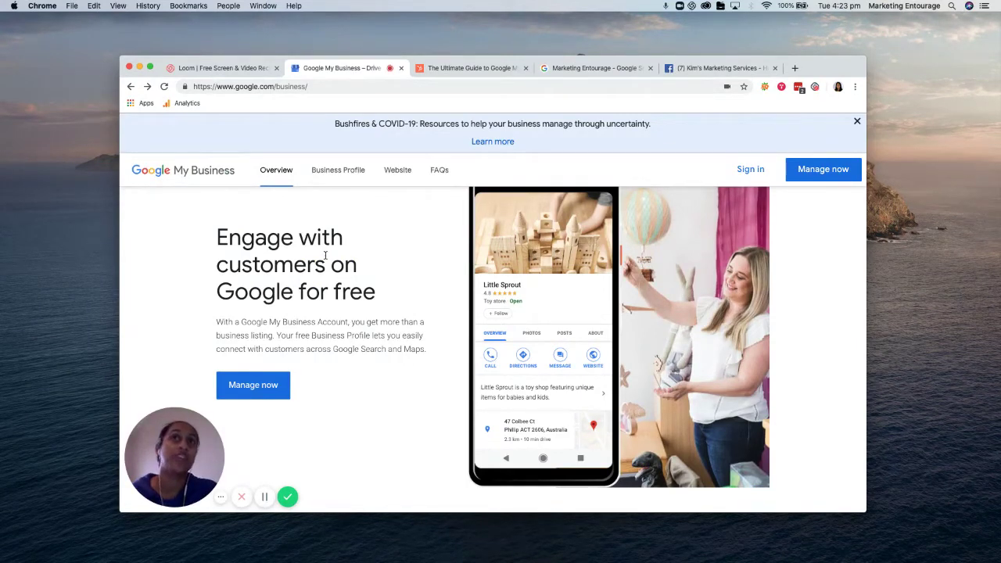
scroll(385, 320, down, 10)
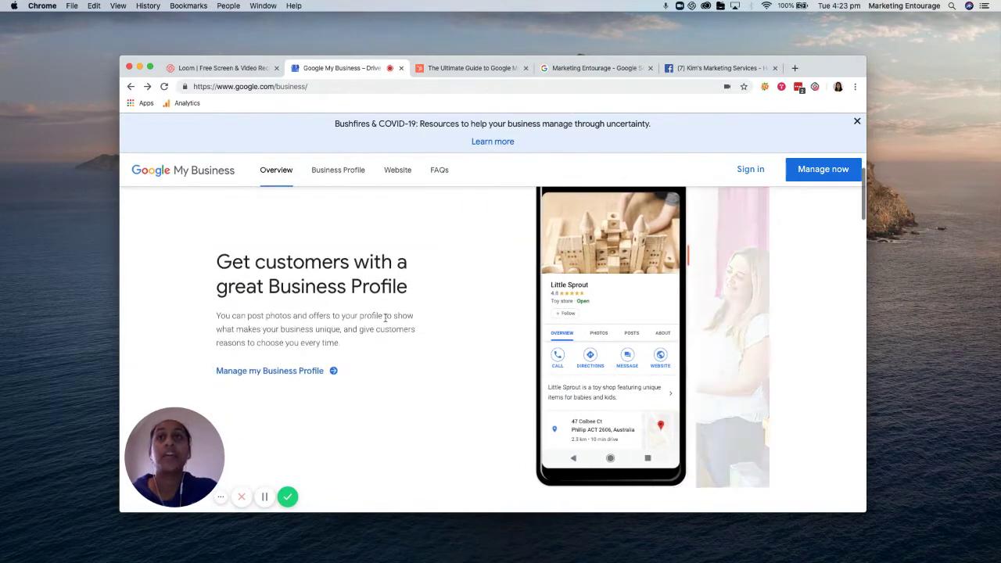
scroll(385, 321, down, 2)
scroll(384, 321, up, 15)
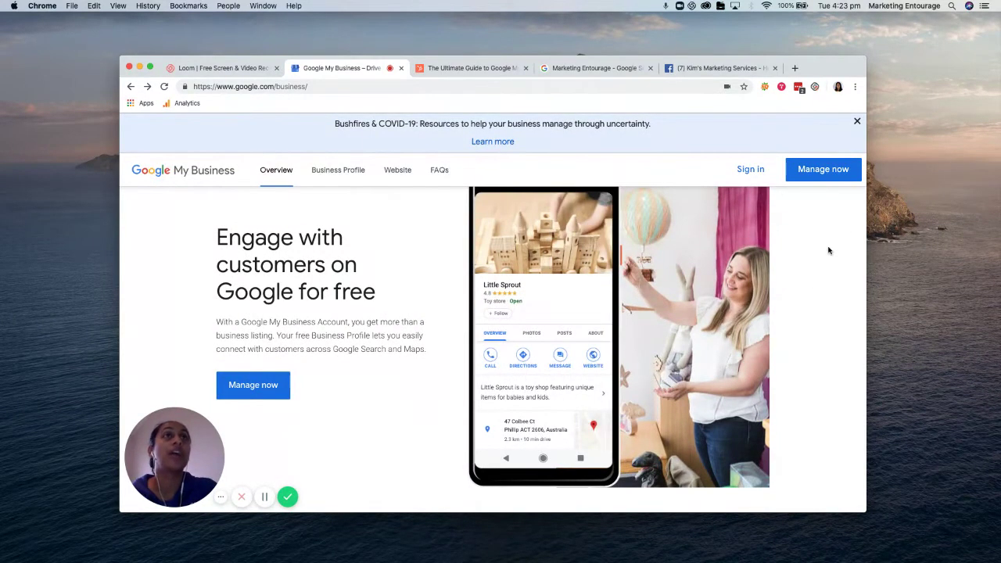
click(826, 172)
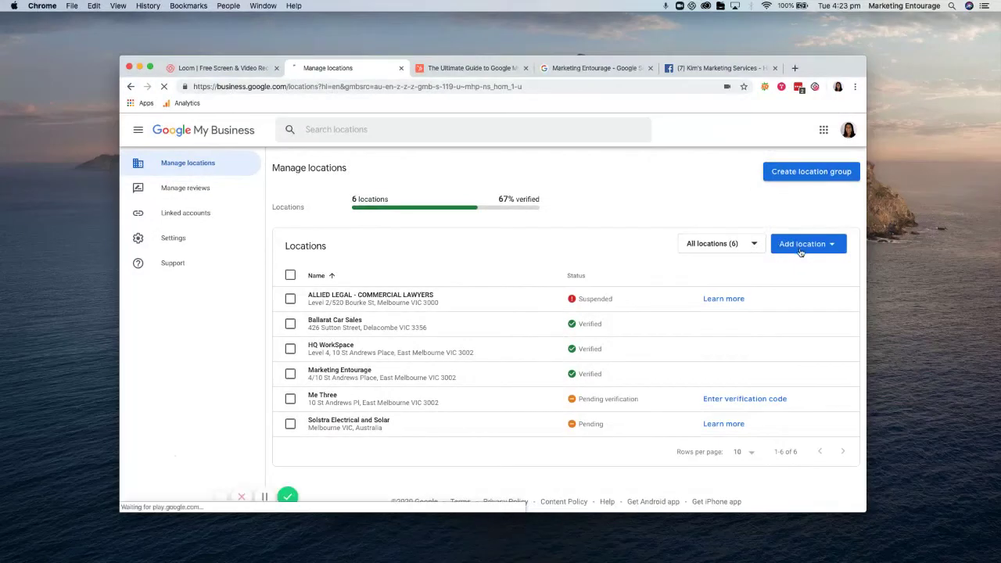
click(802, 249)
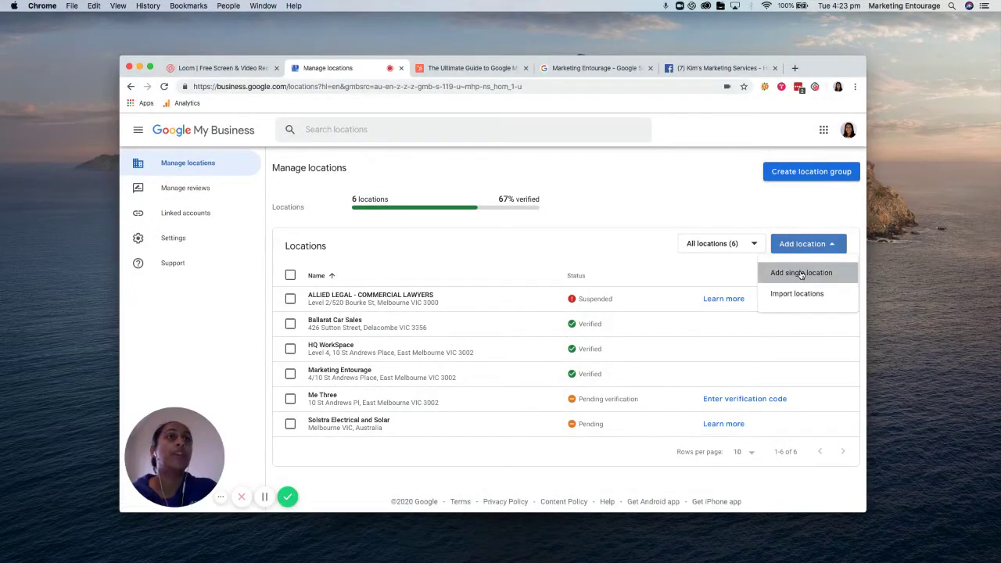
click(801, 273)
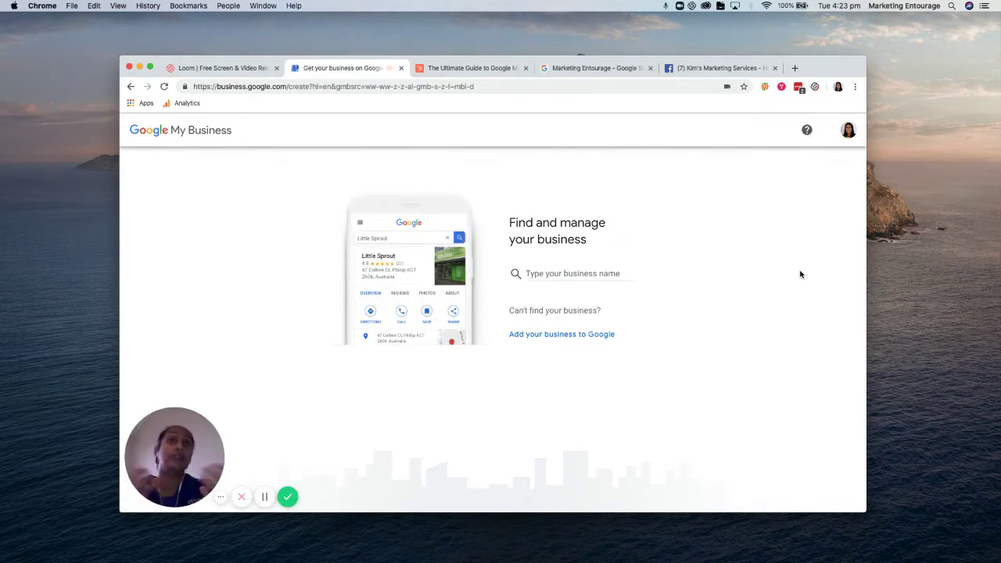
Create the new business named 'Kim's Marketing Services'
click(566, 272)
text(Kim)
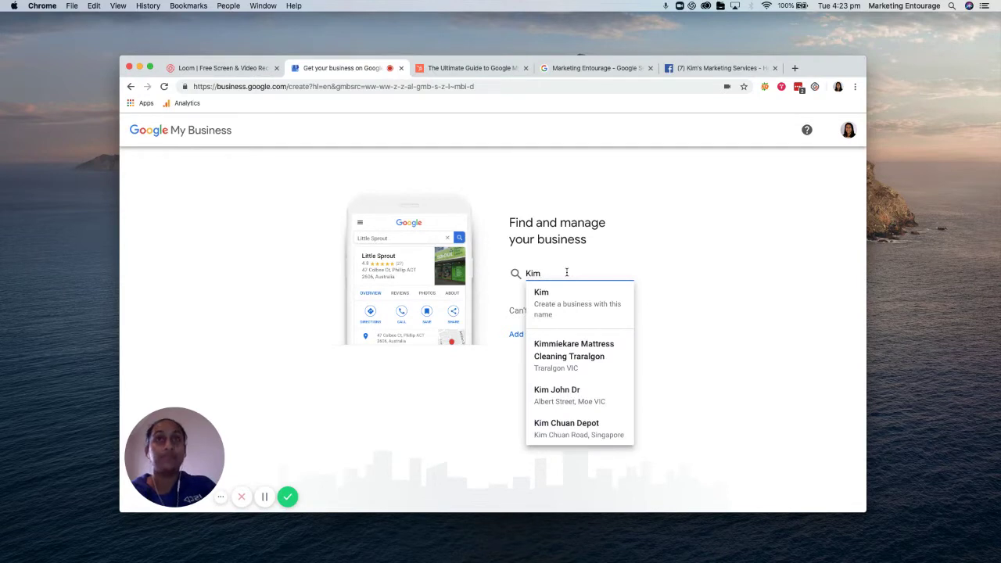
text('s Marek)
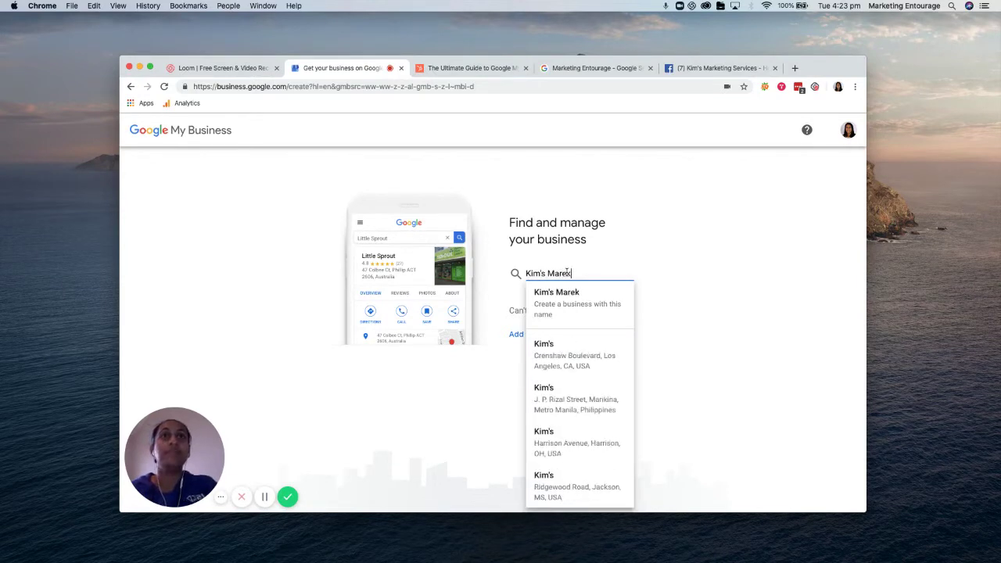
key(BackSpace)
key(BackSpace)
text(keti)
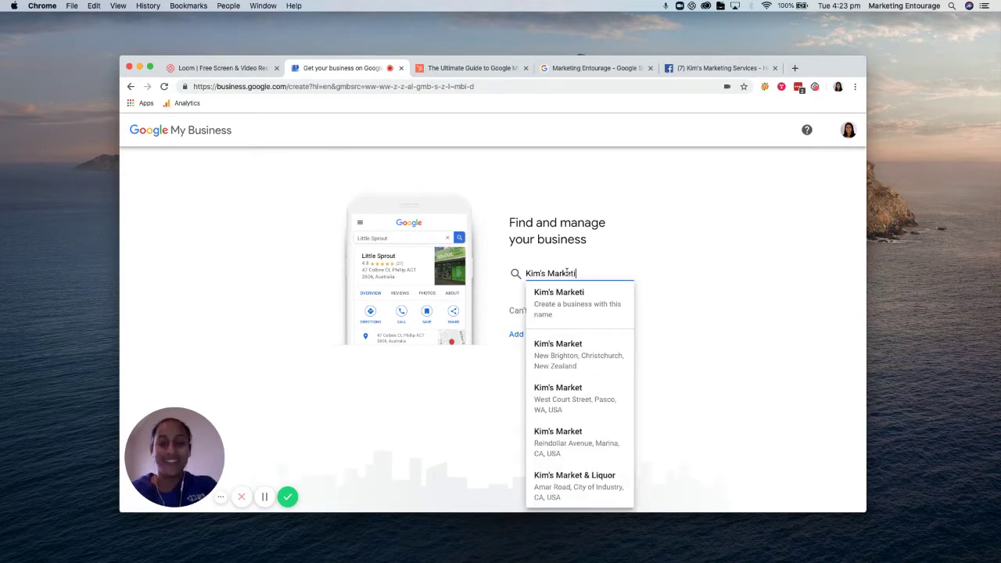
text(ng Servi)
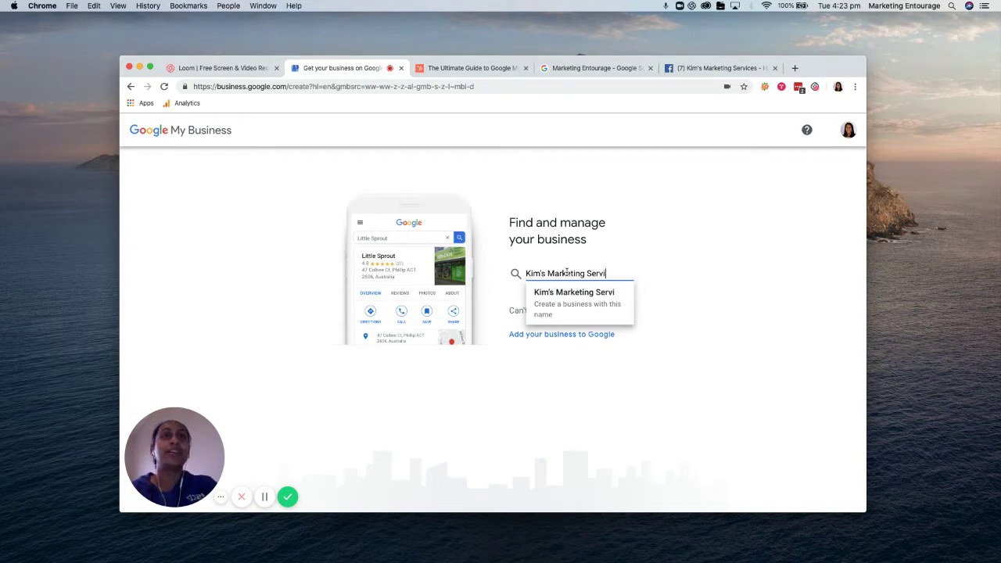
text(ces)
click(576, 300)
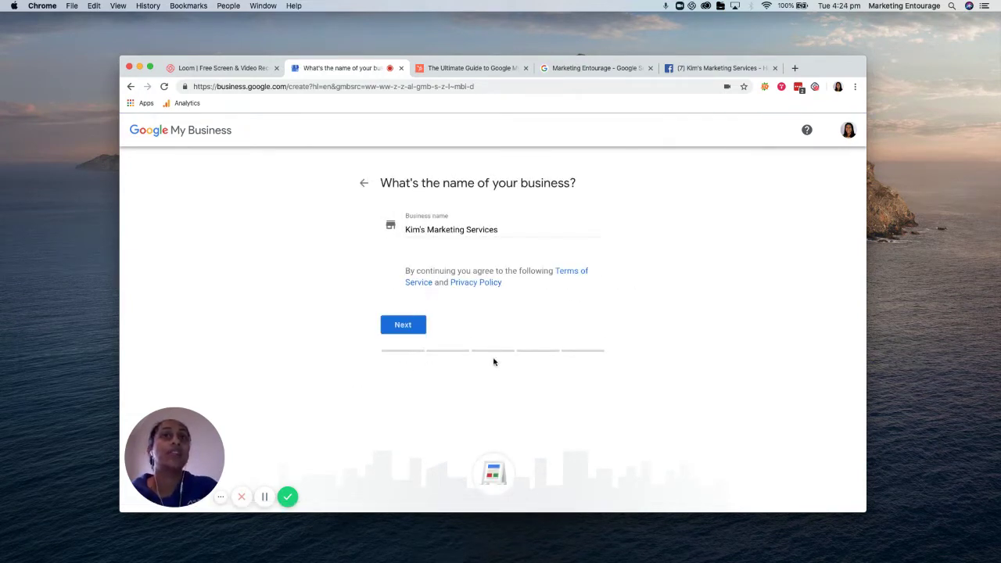
click(403, 326)
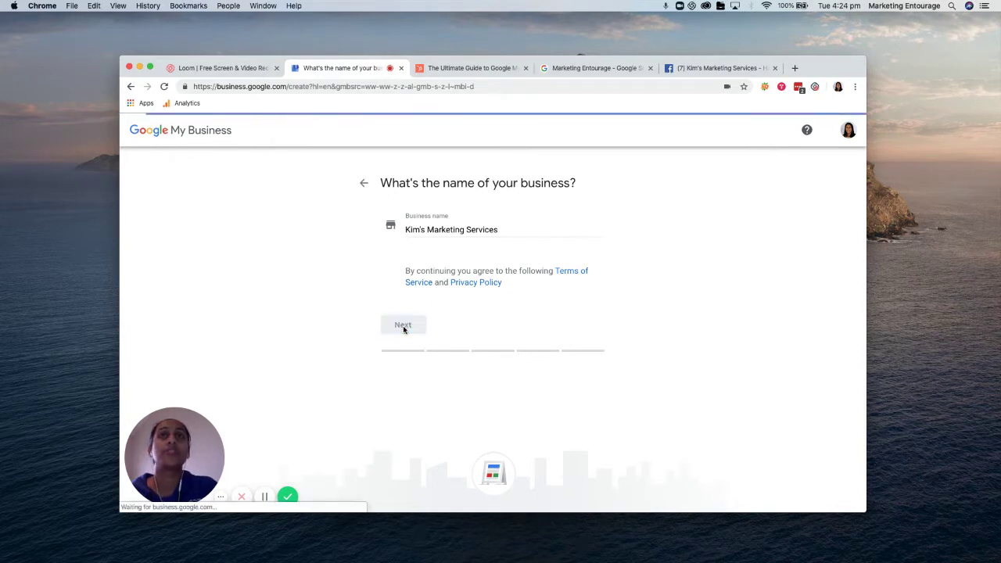
Set the business category to Marketing consultant
click(438, 280)
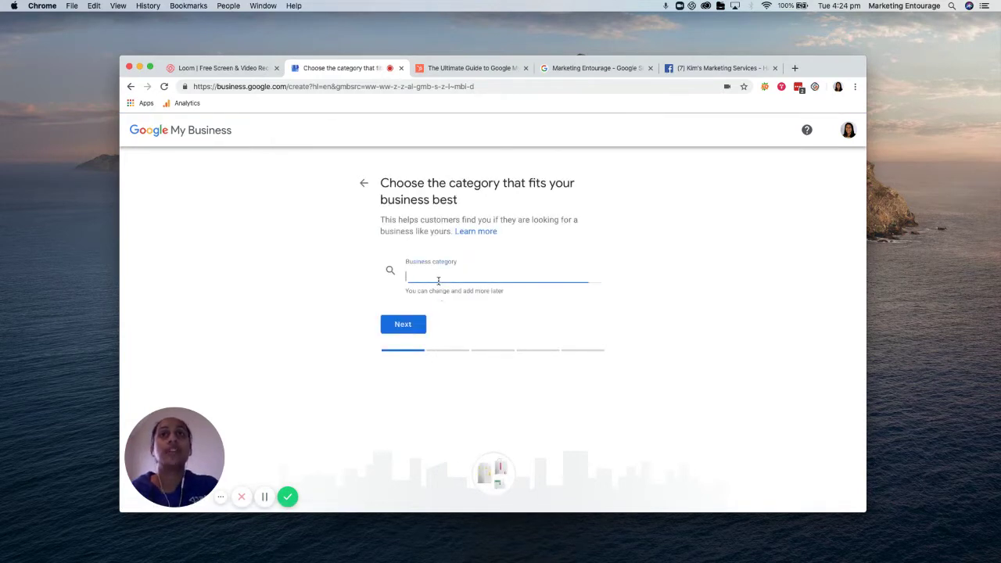
text(marketing)
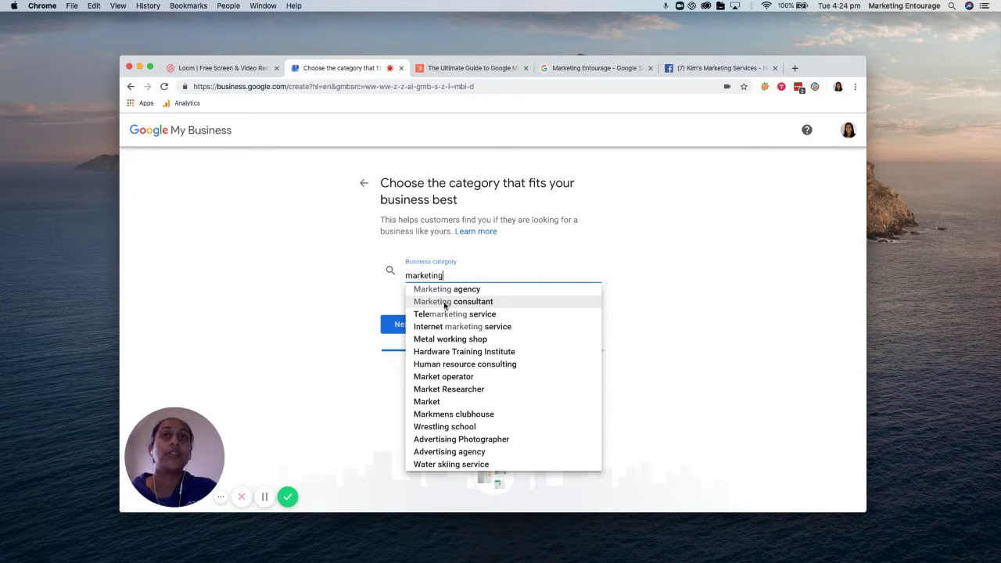
click(445, 305)
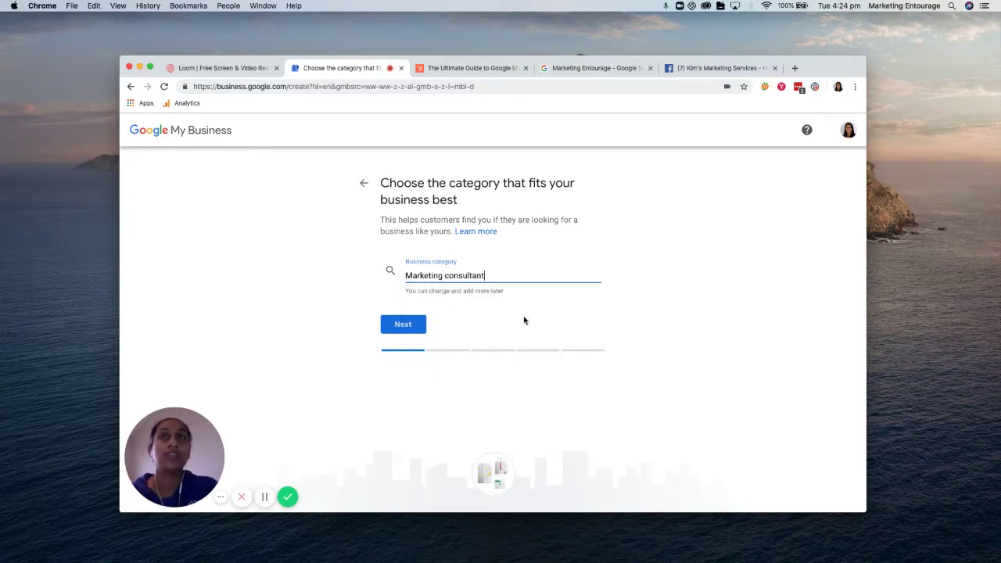
click(410, 326)
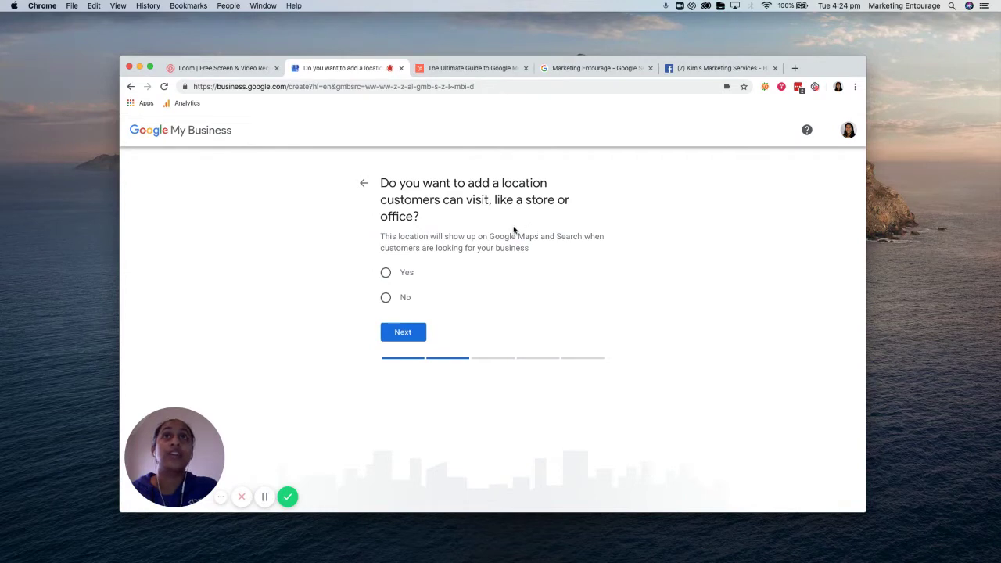
Confirm customers can visit the location and autofill the street address from a saved entry
click(391, 274)
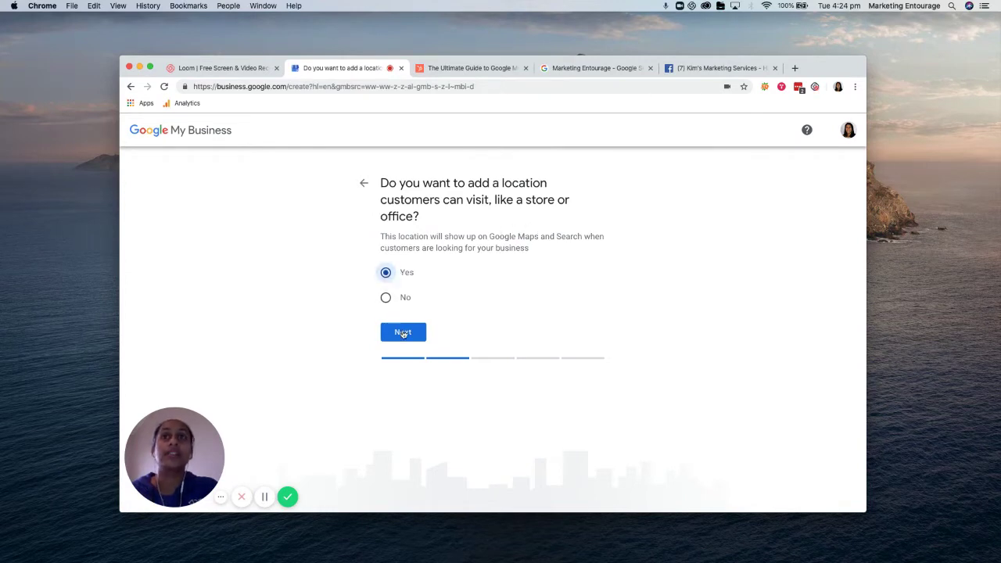
click(402, 332)
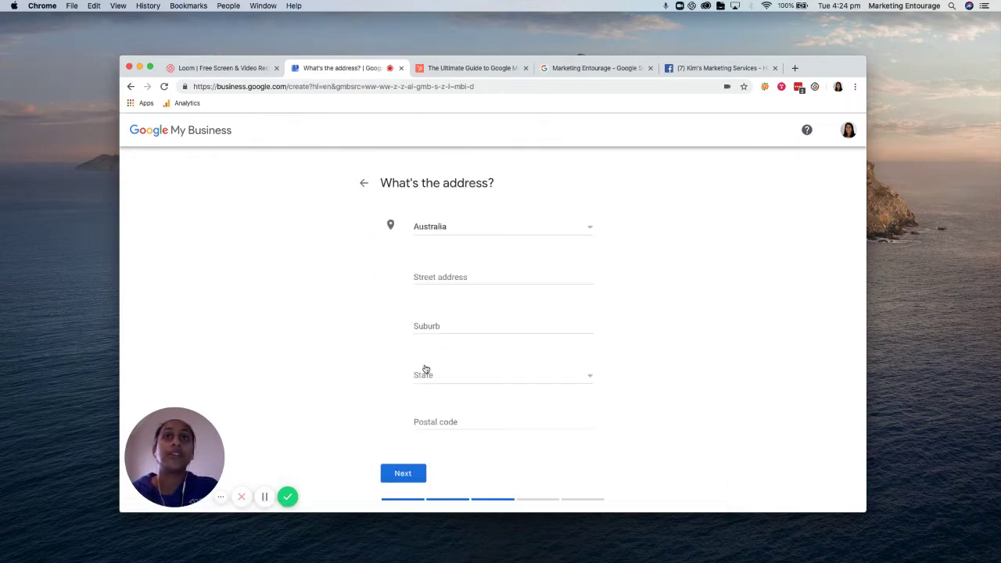
click(437, 282)
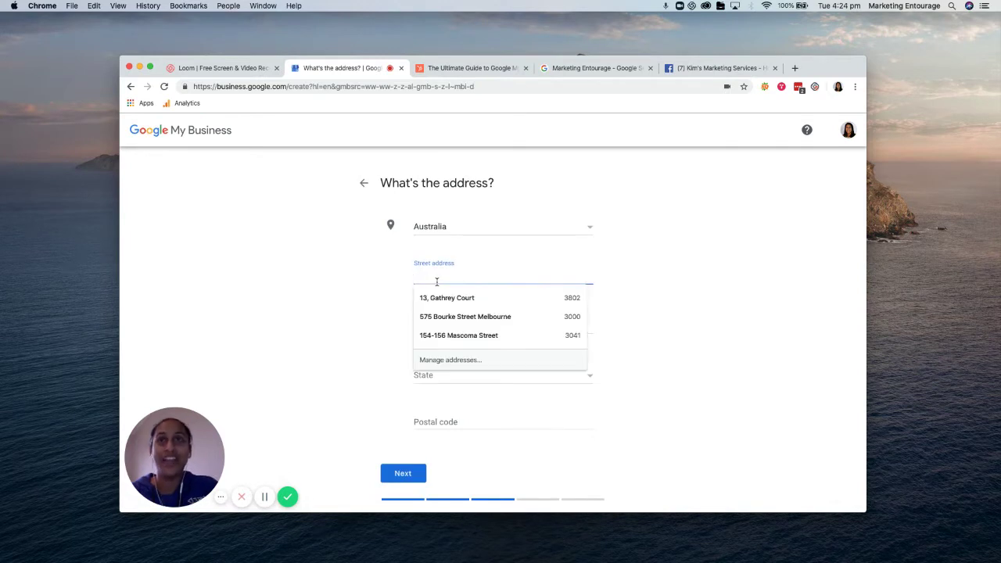
click(442, 298)
Set the state to Victoria and submit the address
click(425, 376)
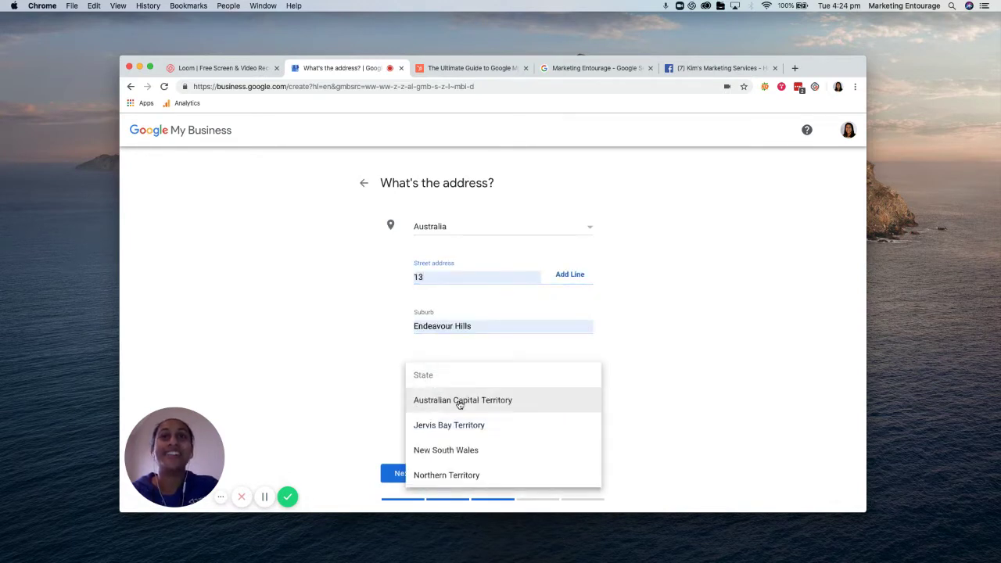
scroll(459, 401, down, 1)
scroll(458, 404, down, 1)
scroll(440, 461, down, 2)
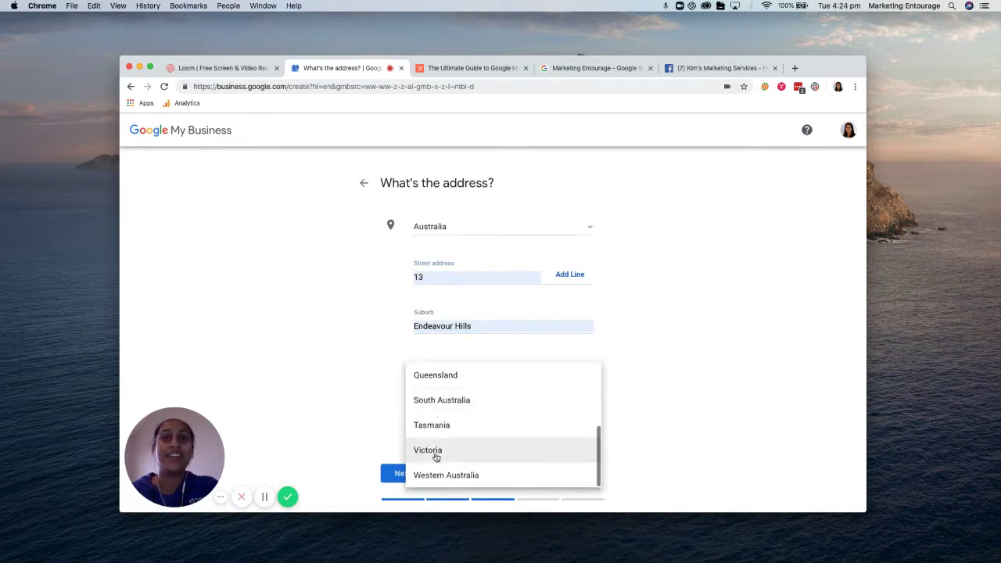
click(438, 451)
scroll(388, 439, down, 2)
click(405, 400)
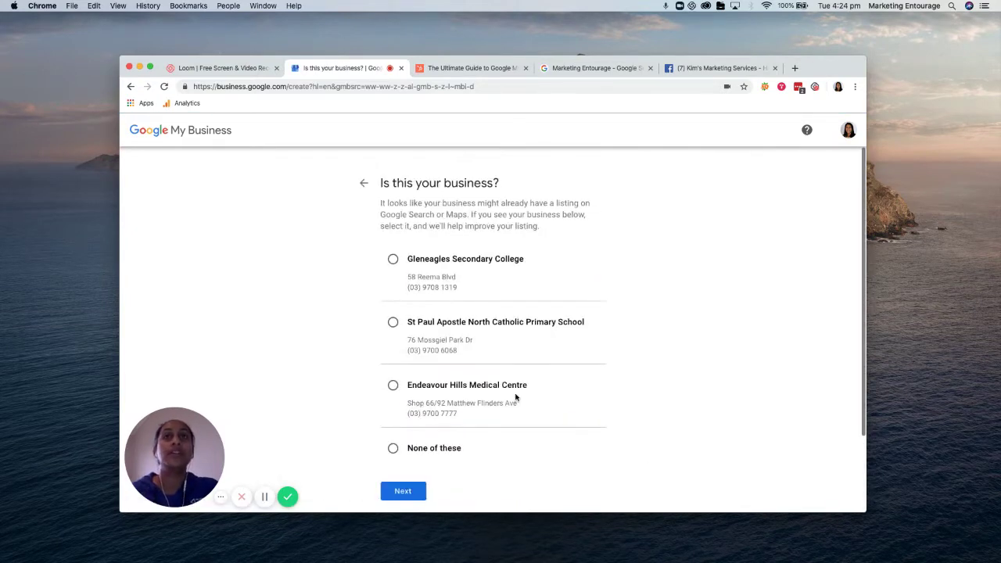
scroll(555, 419, down, 1)
scroll(555, 417, up, 1)
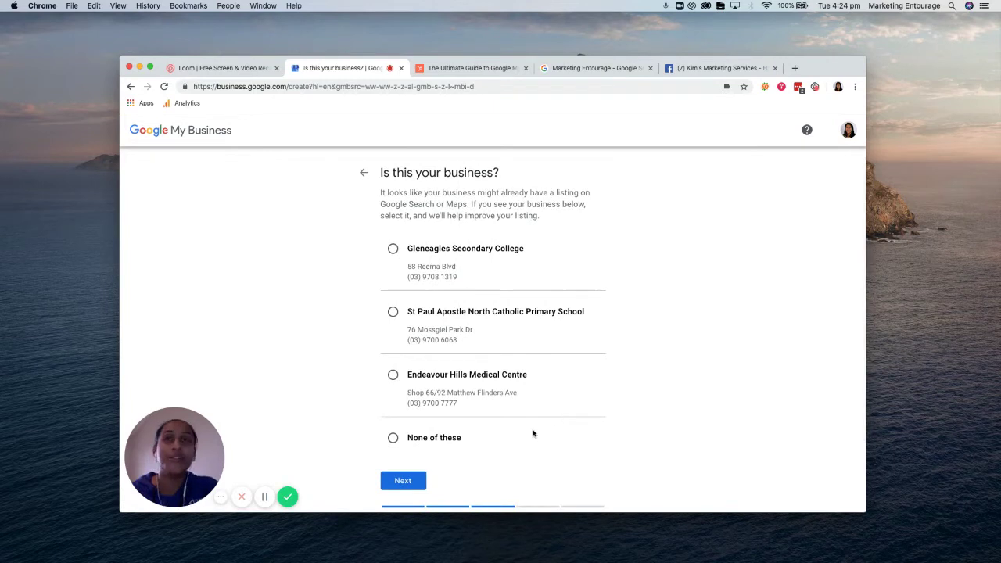
scroll(509, 445, down, 1)
Decline all suggested existing listings and pin the map marker near Daniel Solander Dr
click(393, 424)
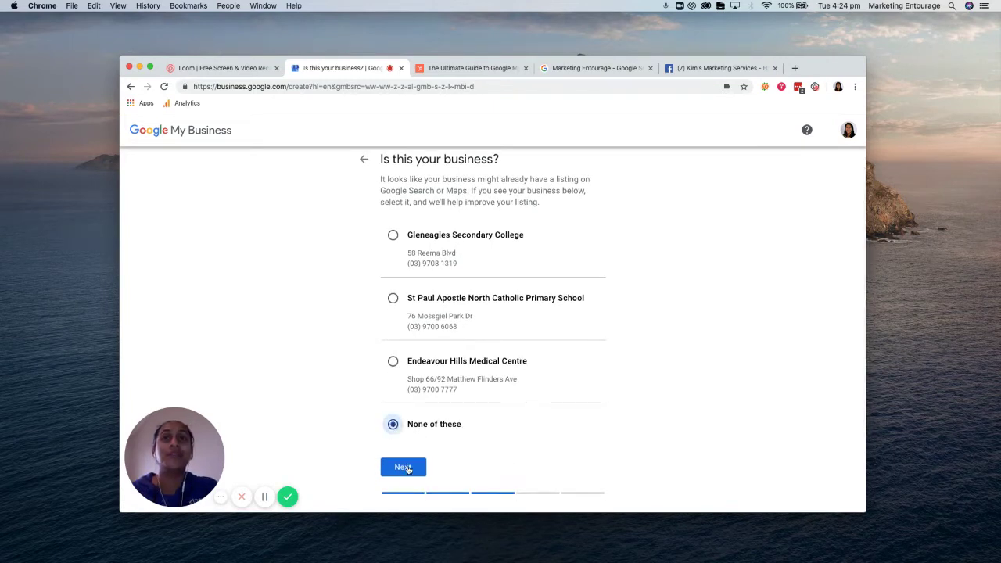
click(400, 468)
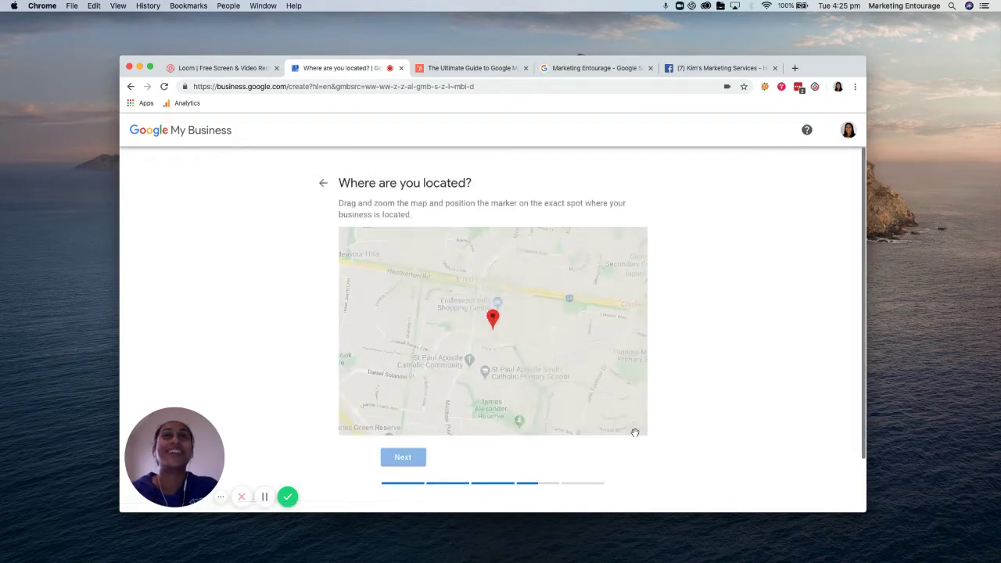
scroll(635, 432, down, 2)
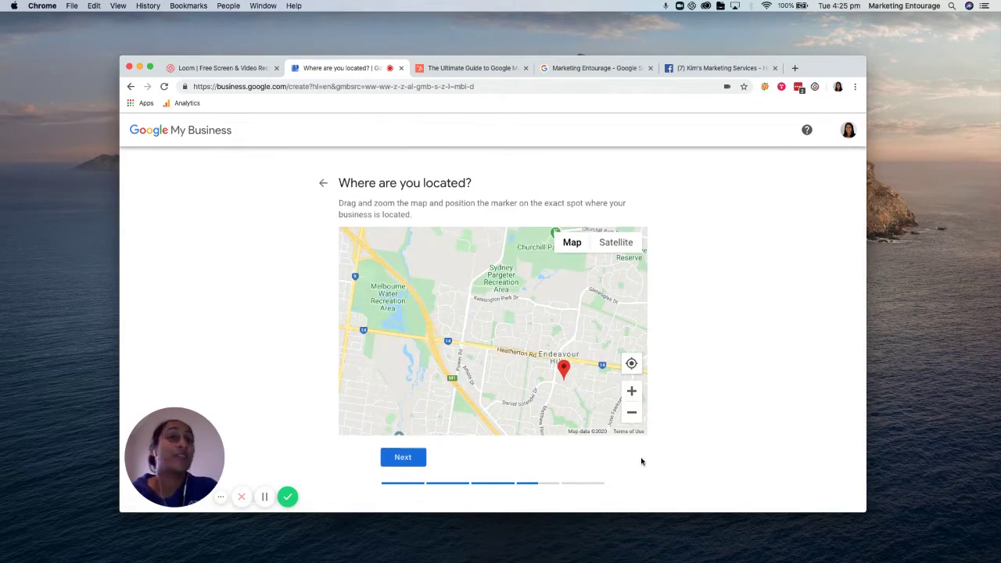
mouse_move(566, 378)
mouse_down()
mouse_move(496, 391)
mouse_move(495, 408)
mouse_up()
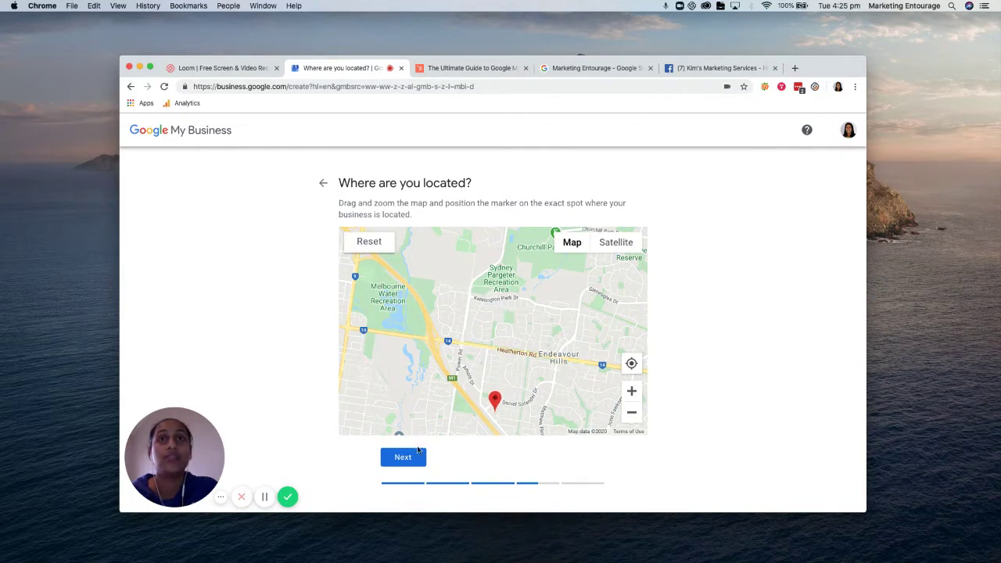
click(408, 457)
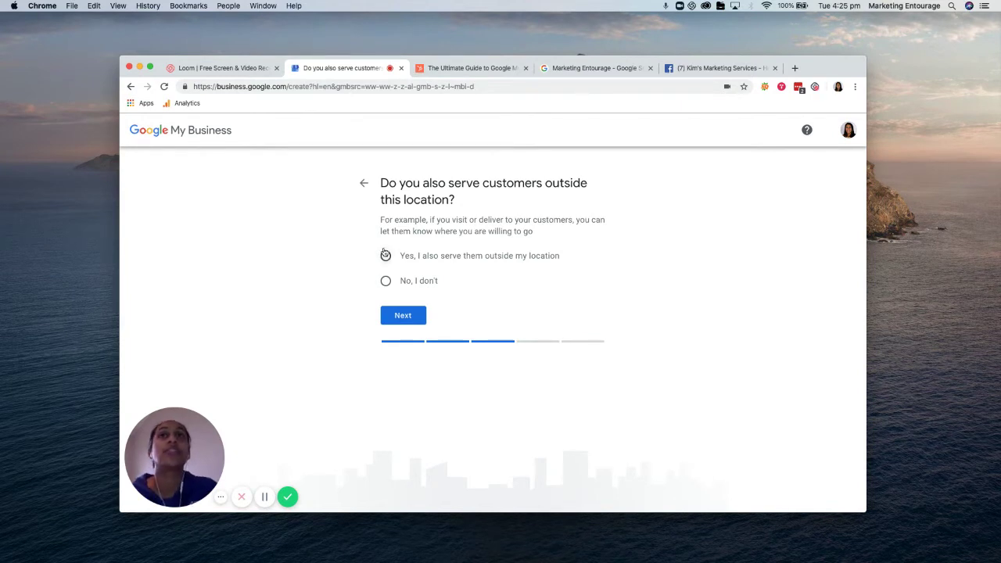
Mark the business as also serving customers elsewhere, with Melbourne, VIC, Australia as service area
click(385, 255)
click(403, 315)
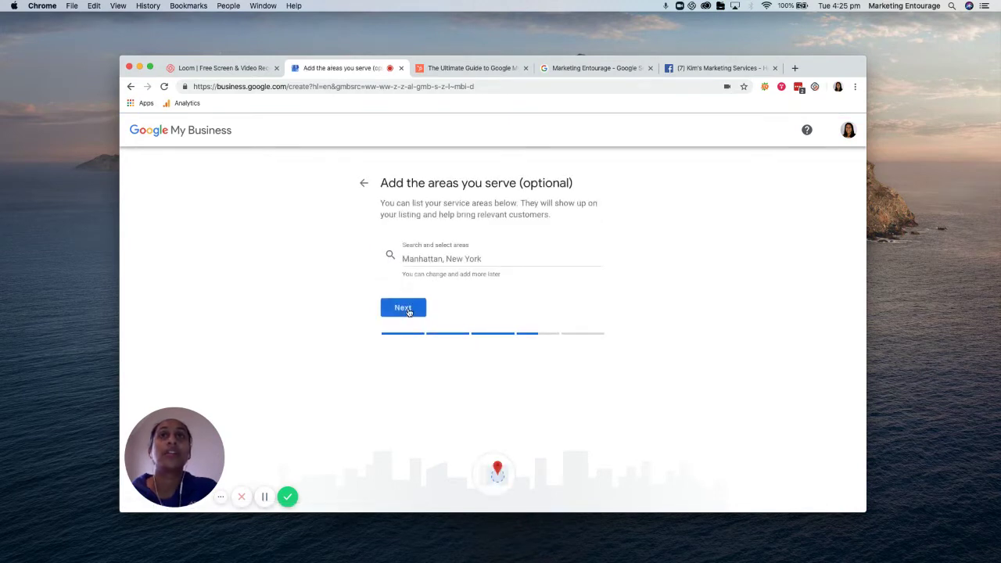
click(472, 261)
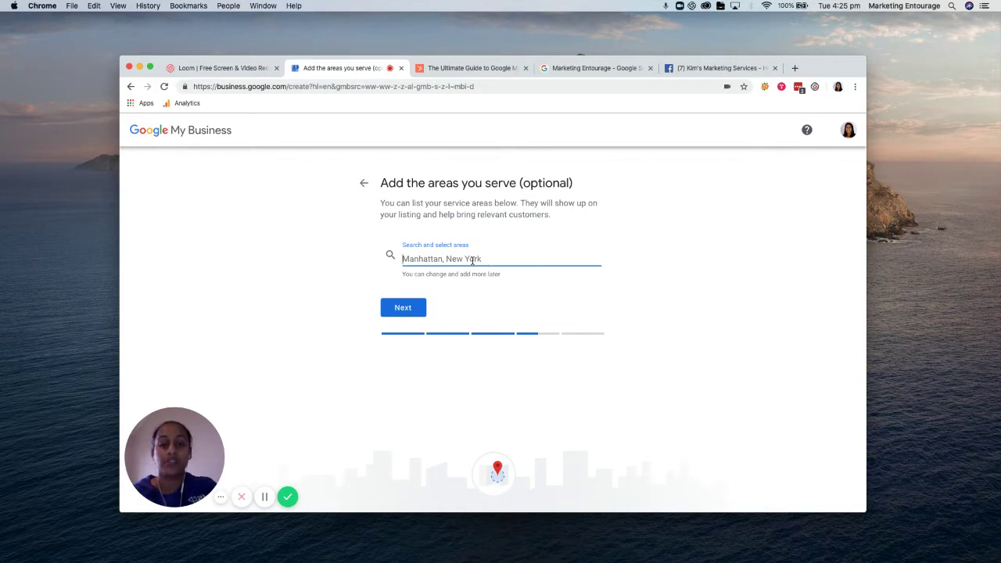
text(Melbour)
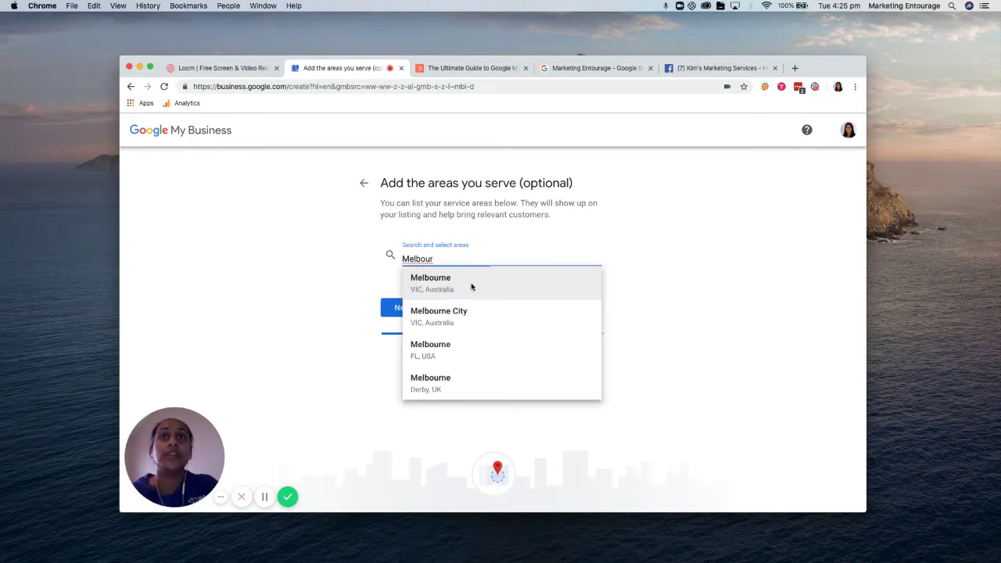
click(471, 283)
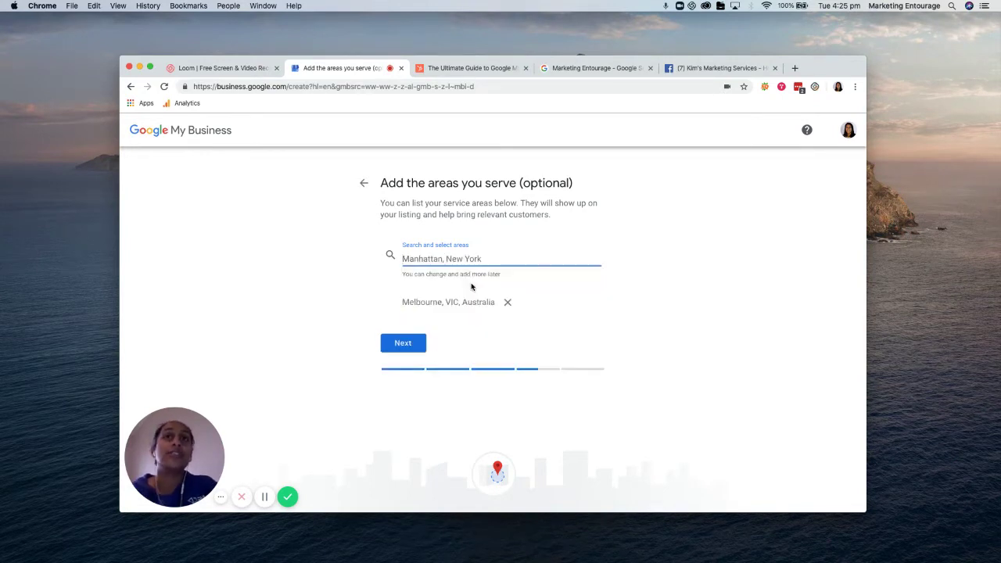
click(407, 344)
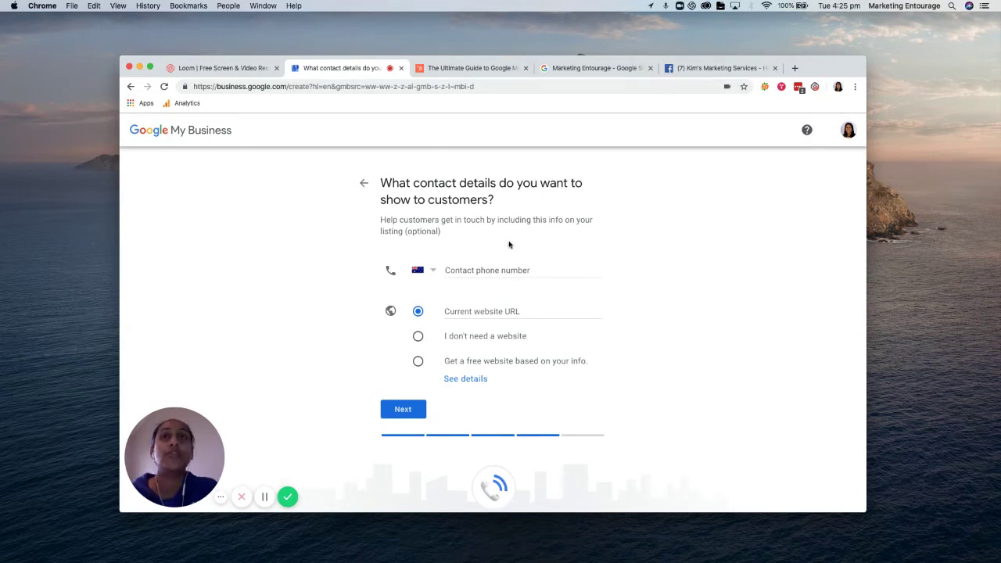
Fill in the saved business phone number with Australia as the country code
click(489, 269)
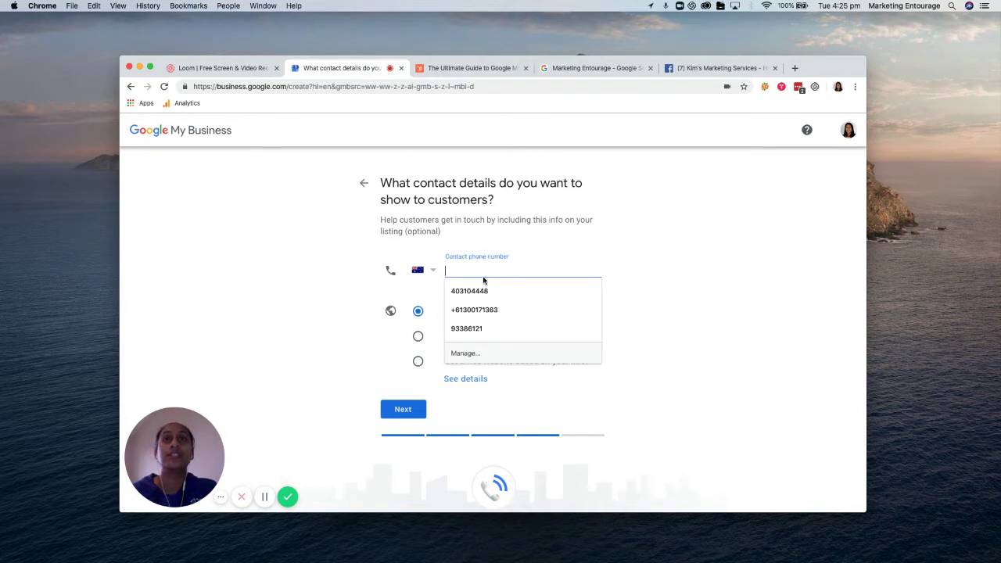
click(478, 292)
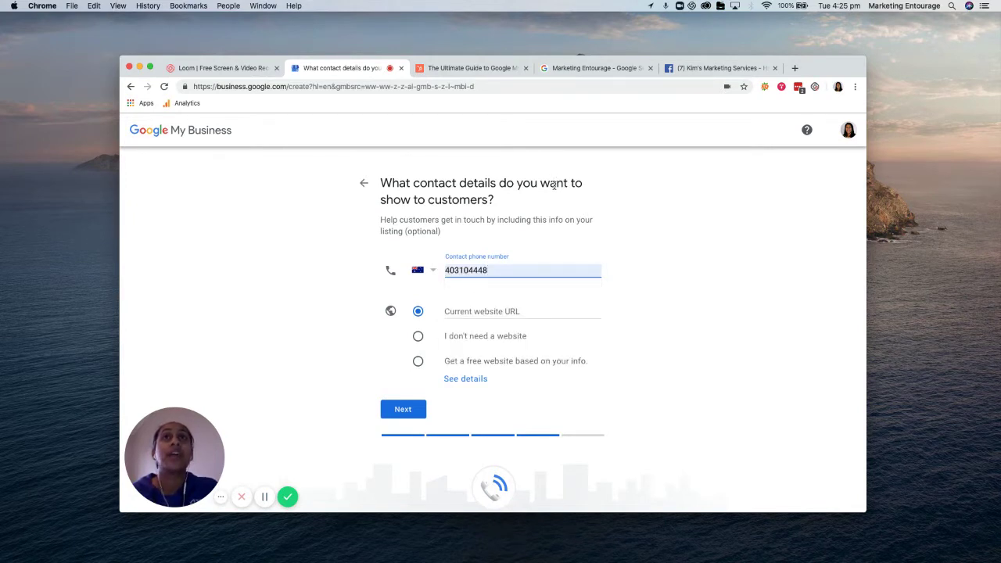
click(427, 275)
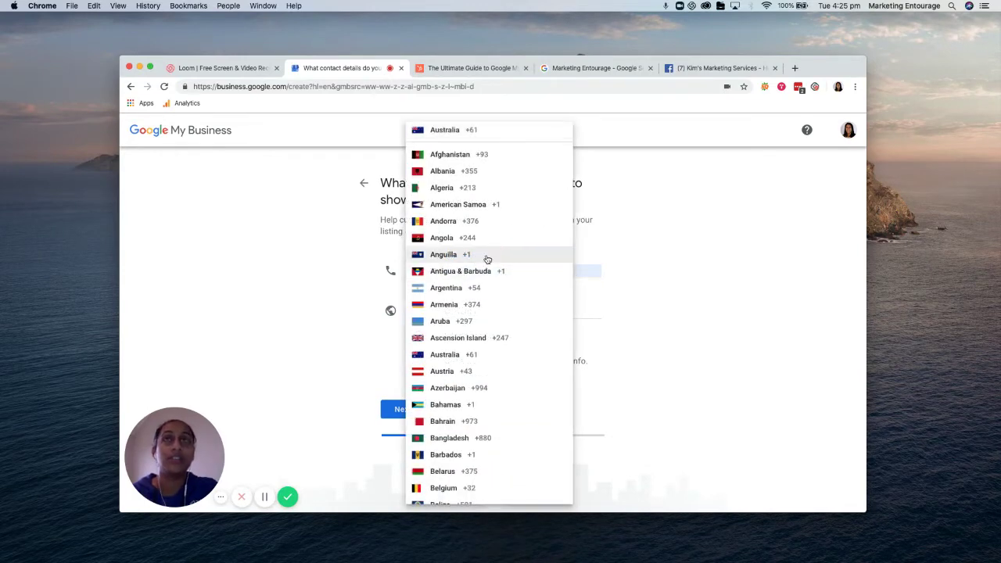
scroll(479, 354, down, 3)
scroll(478, 354, down, 2)
scroll(469, 273, up, 5)
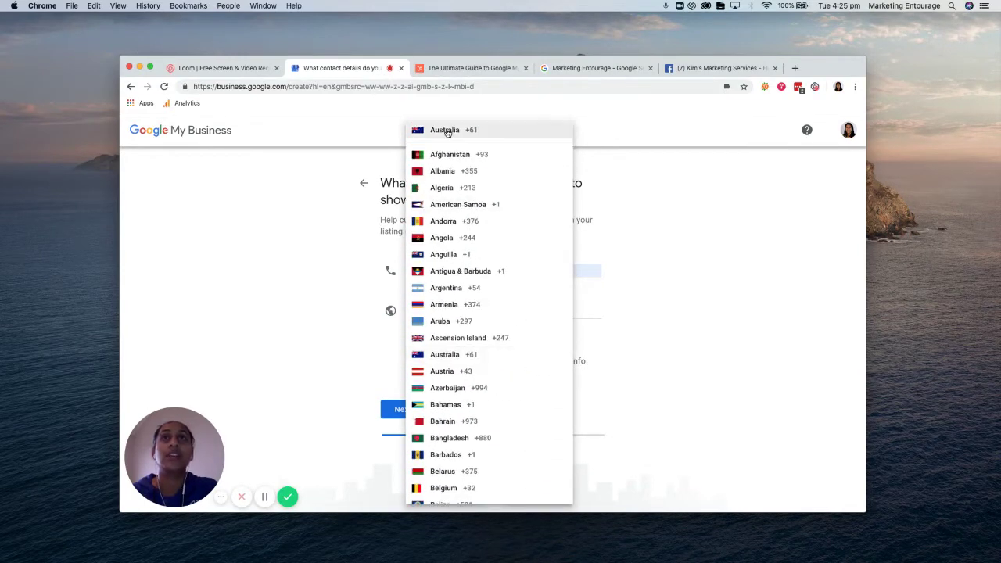
click(447, 133)
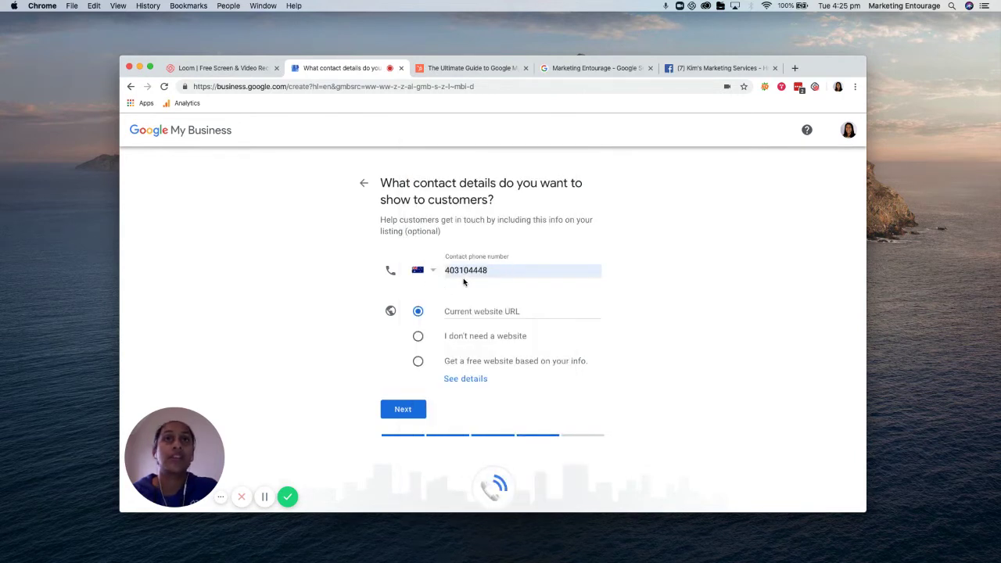
Use the business's Facebook page URL as the current website
click(480, 311)
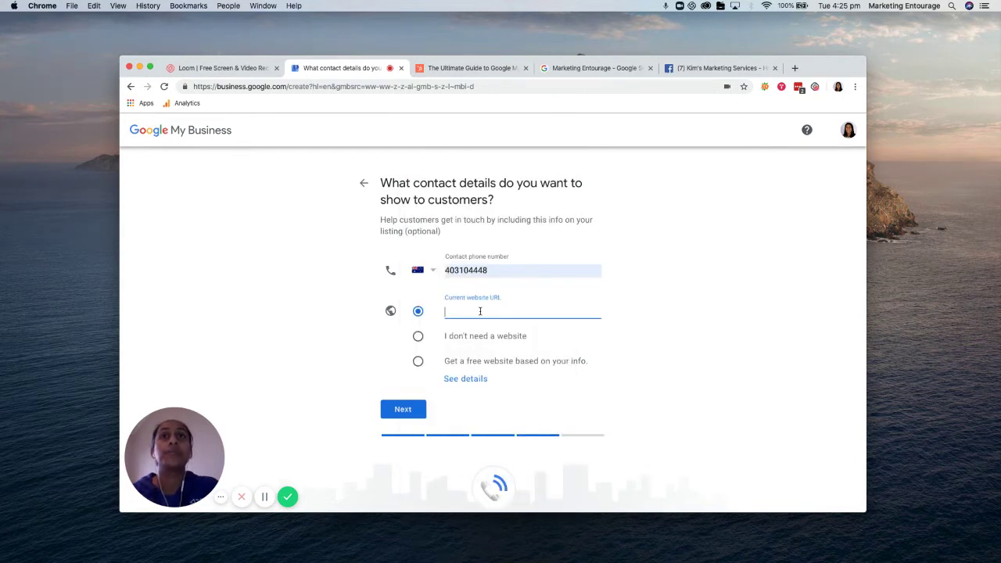
click(708, 69)
click(469, 88)
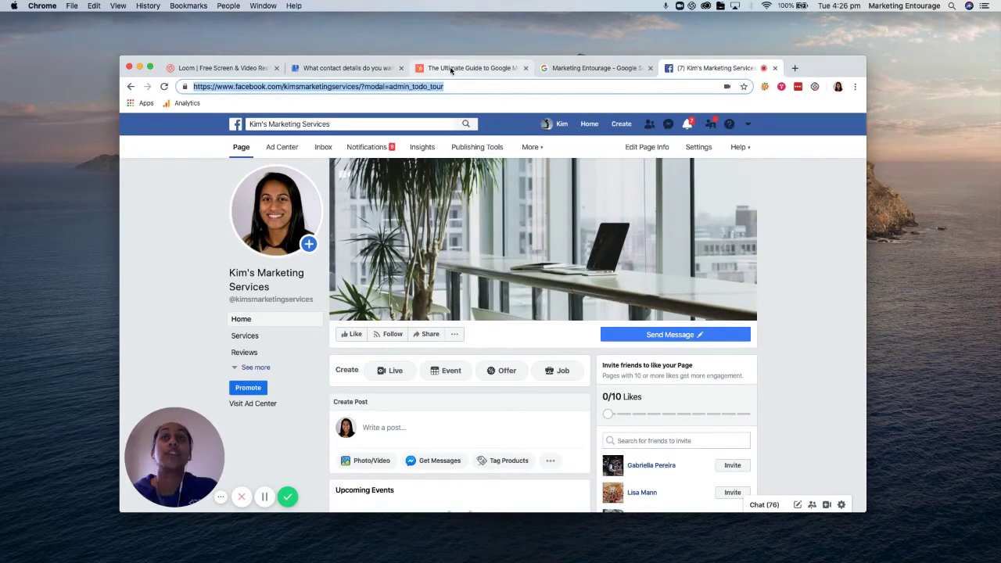
click(362, 69)
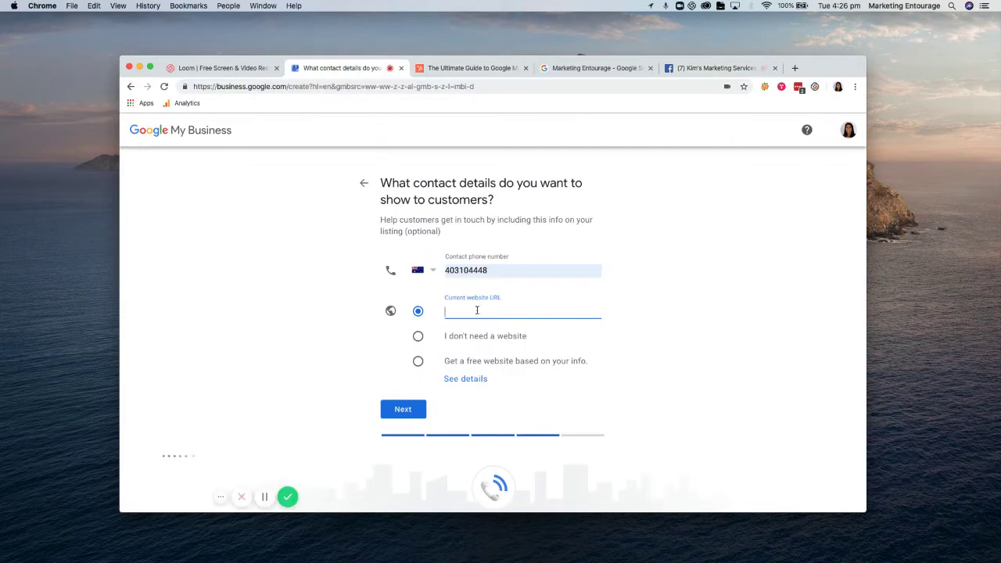
text(https://www.facebook.com/kimsmarketingservices/)
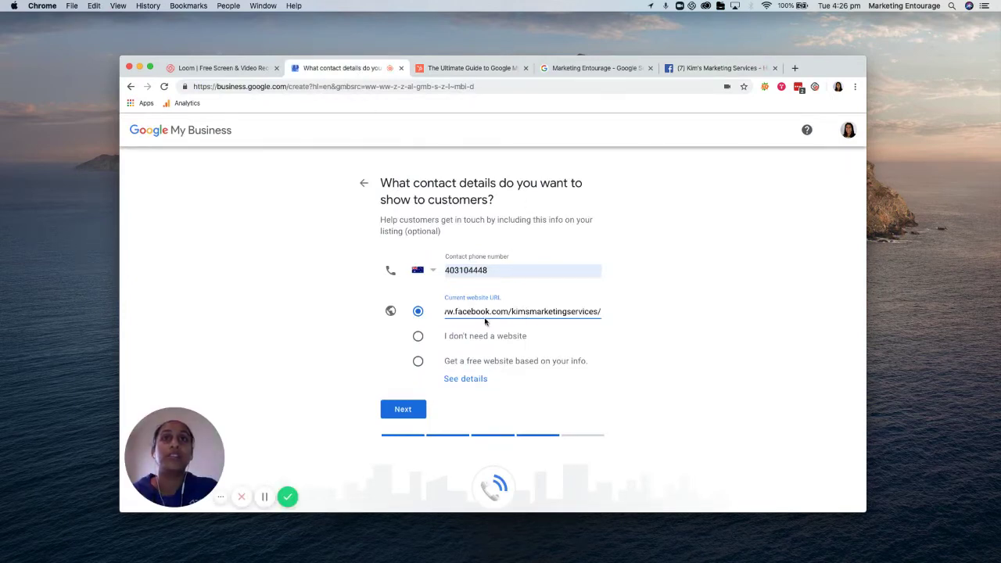
click(407, 409)
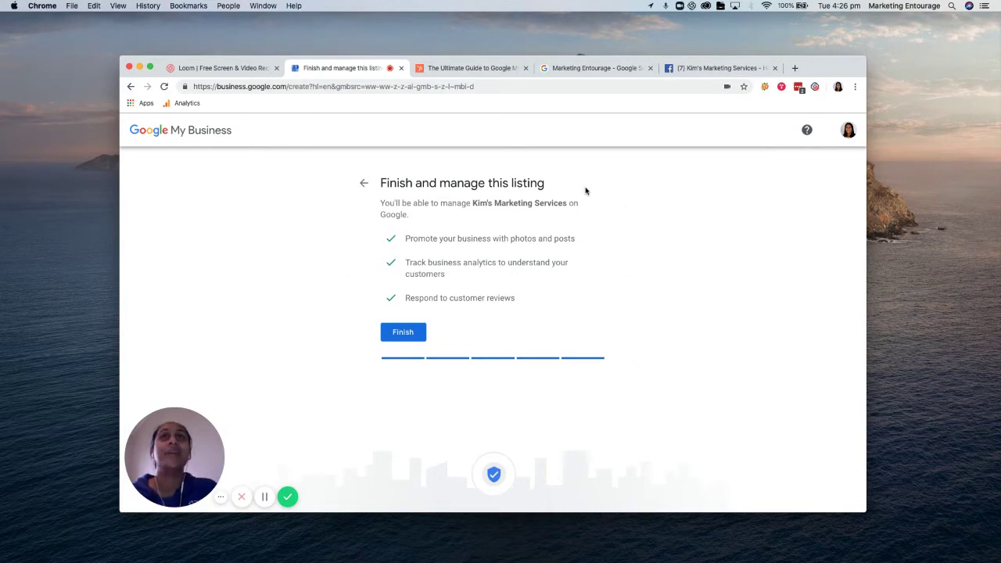
Finish the listing, enter the contact's full name, and request postcard verification by mail
click(405, 333)
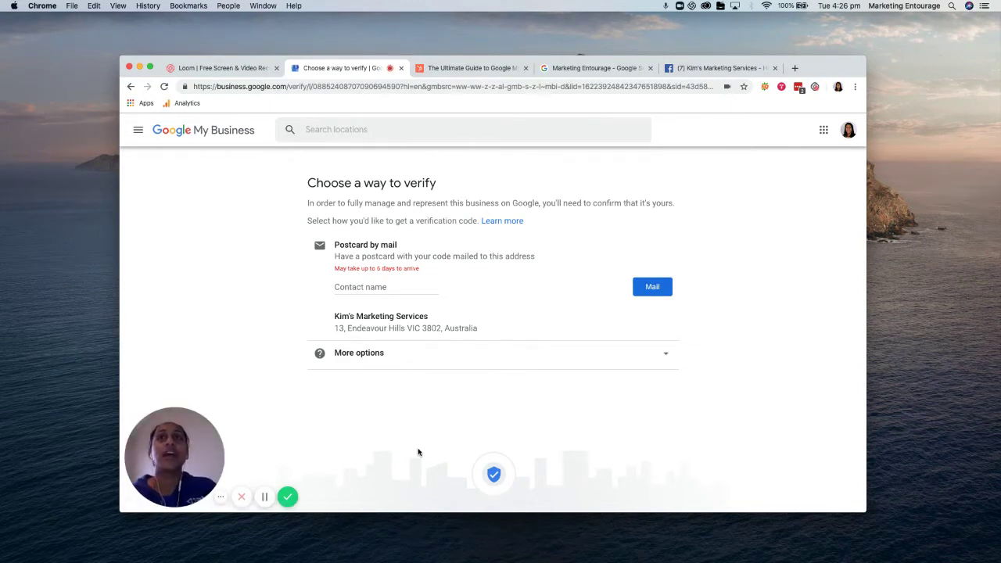
click(348, 286)
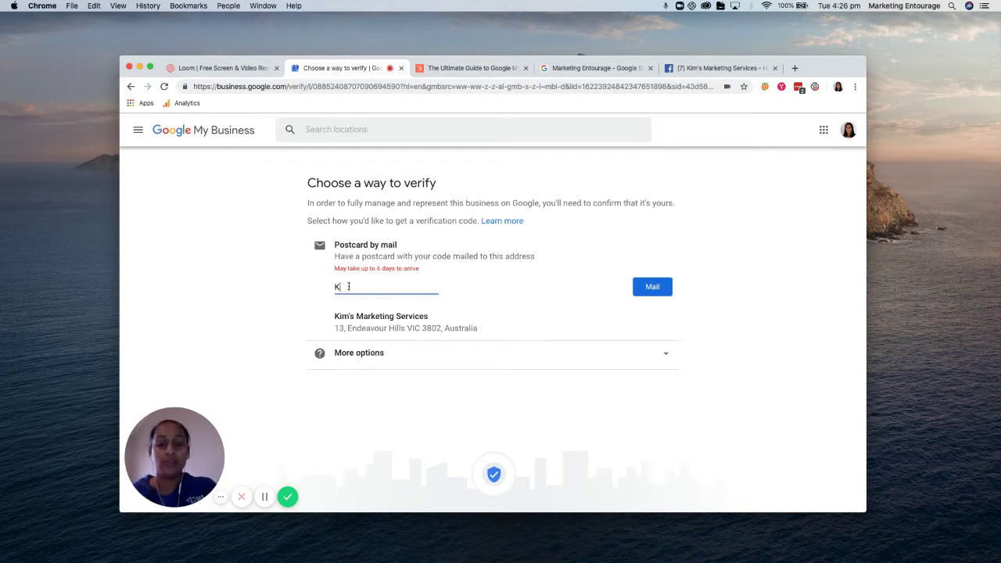
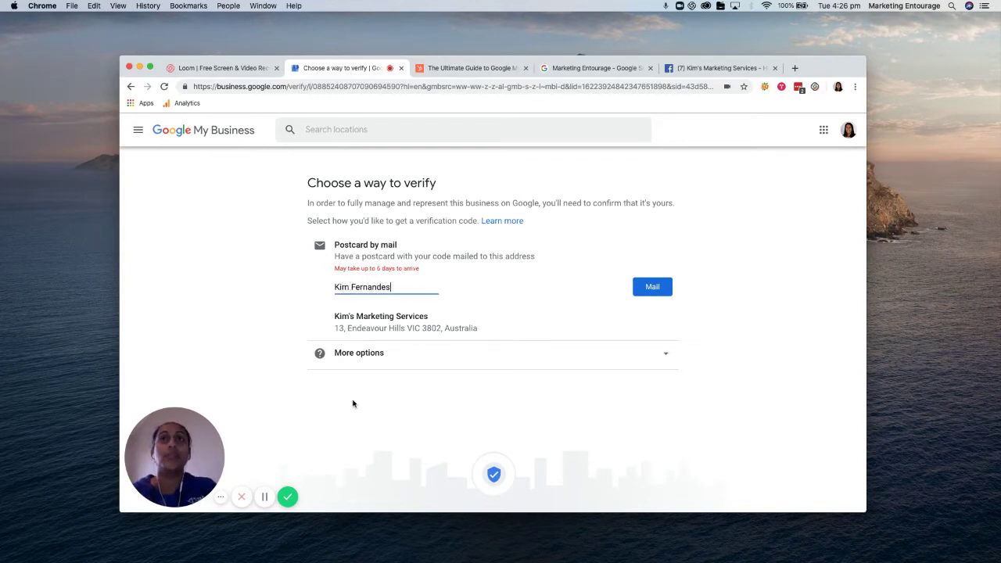
click(393, 425)
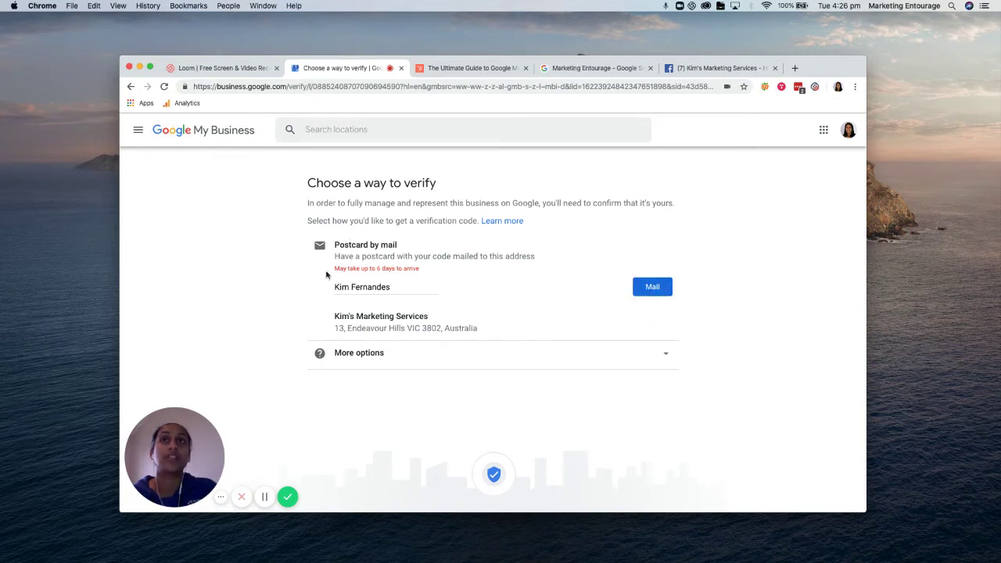
click(661, 289)
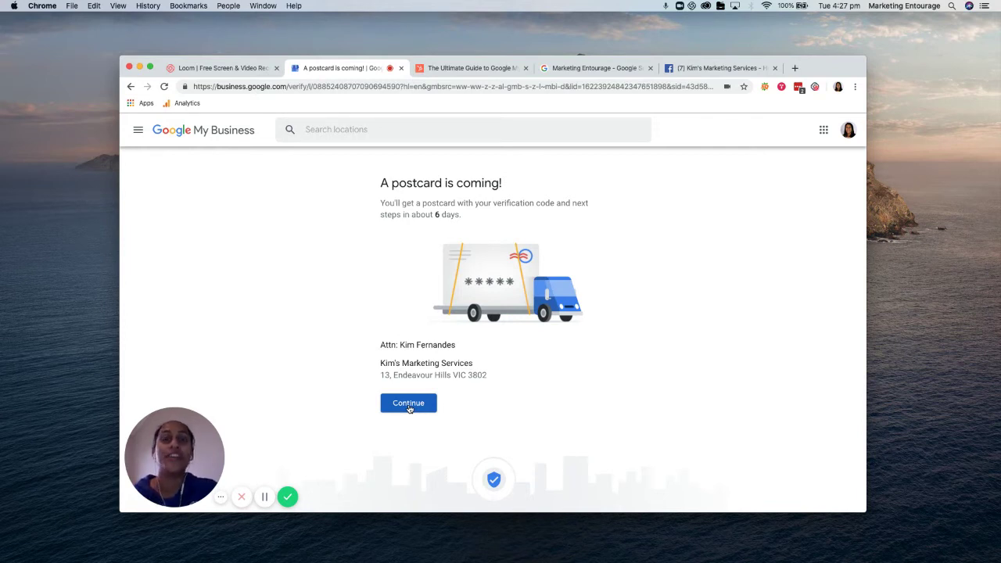
Continue from the postcard confirmation to the pending-verification dashboard
click(409, 405)
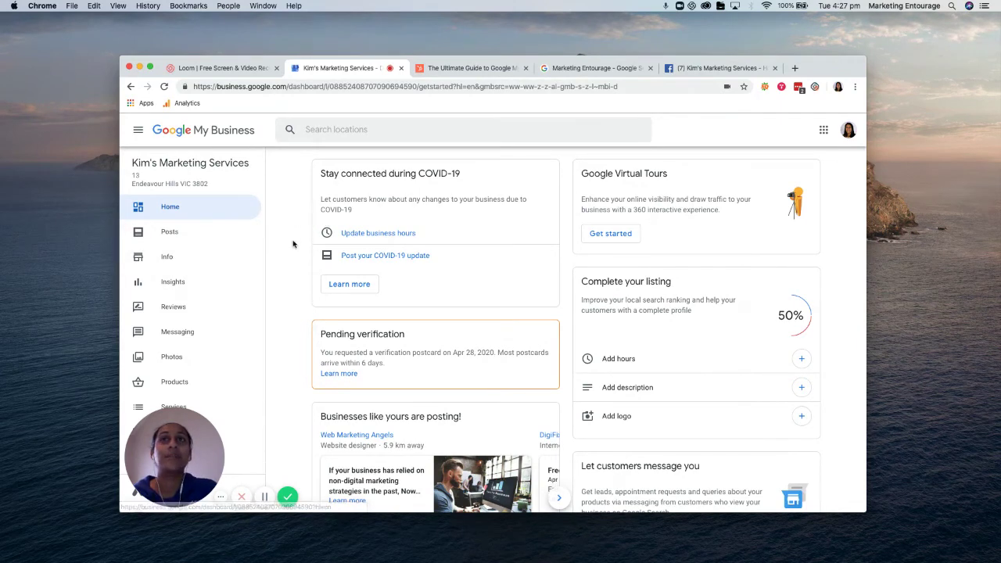
Open the Info page for Kim's Marketing Services from the dashboard sidebar
scroll(289, 274, down, 5)
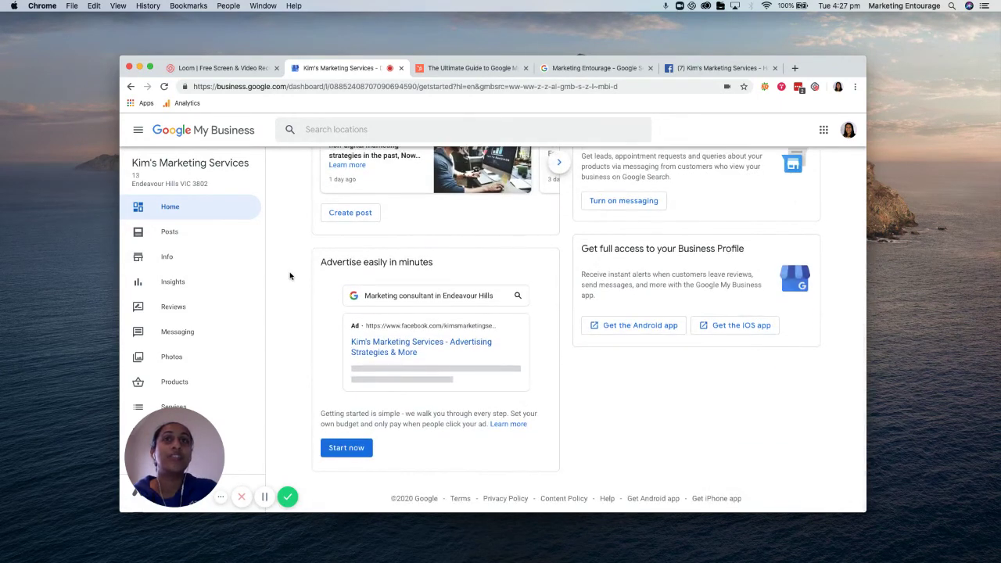
scroll(290, 275, up, 5)
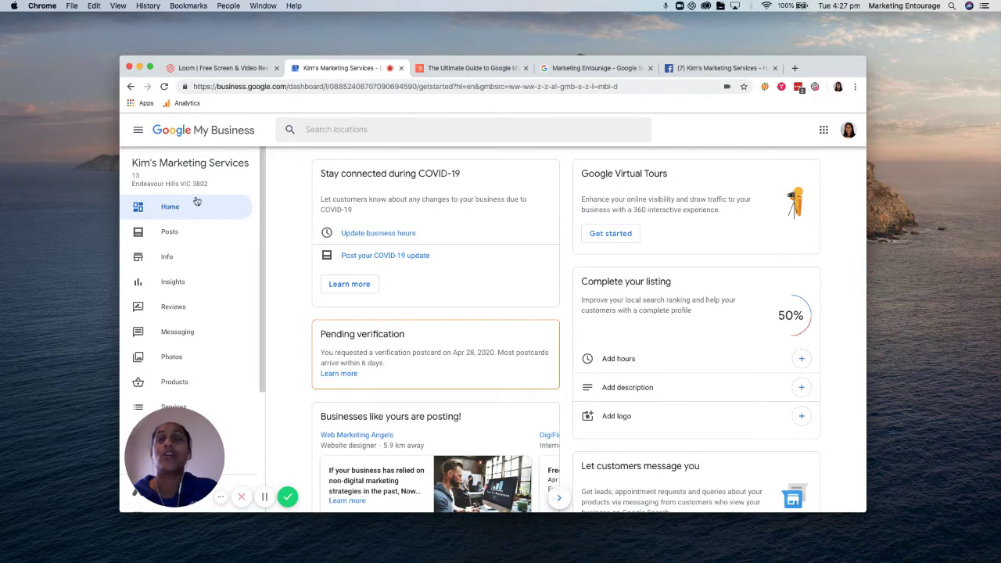
click(168, 258)
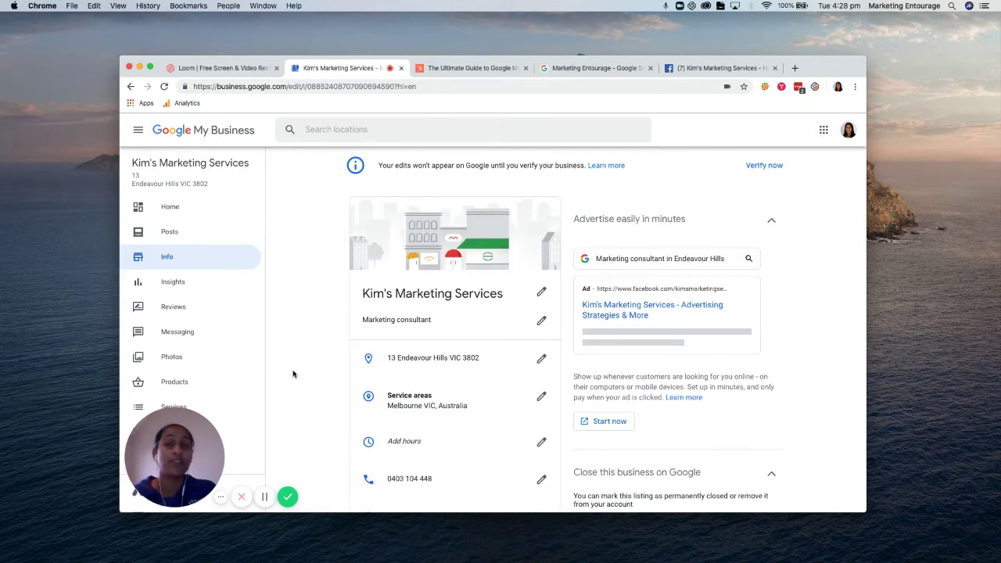
scroll(293, 374, down, 3)
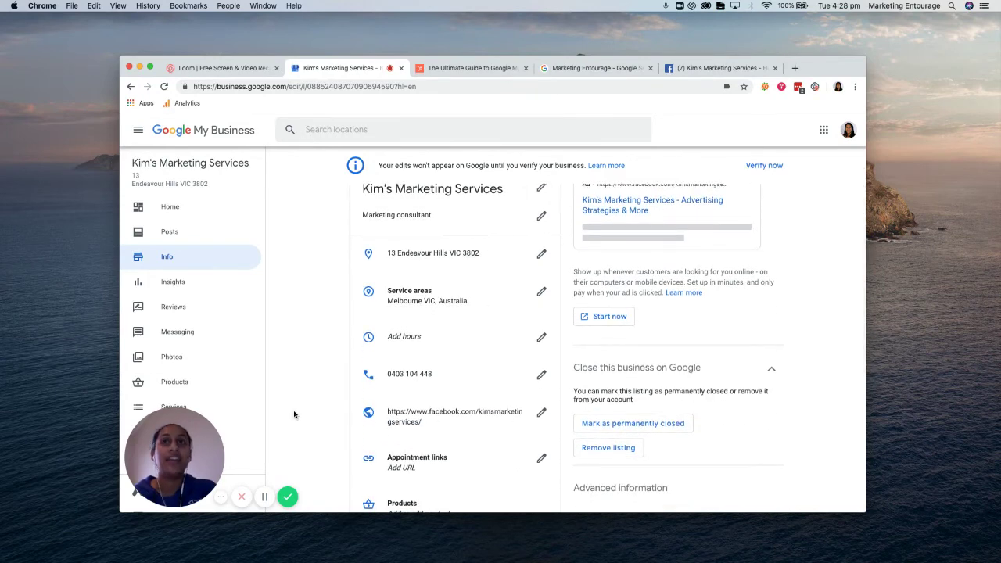
scroll(293, 415, down, 5)
scroll(293, 414, down, 2)
scroll(294, 414, up, 10)
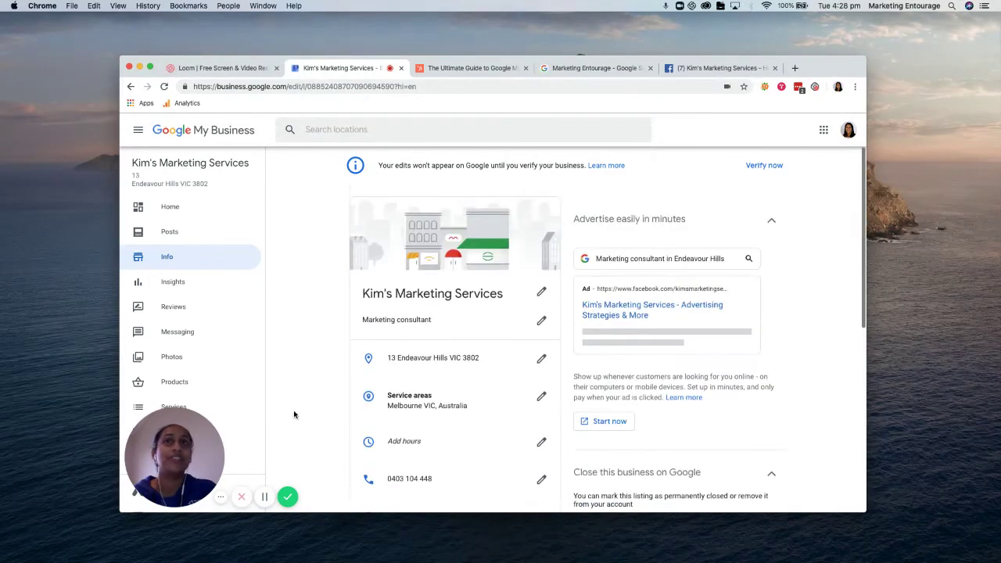